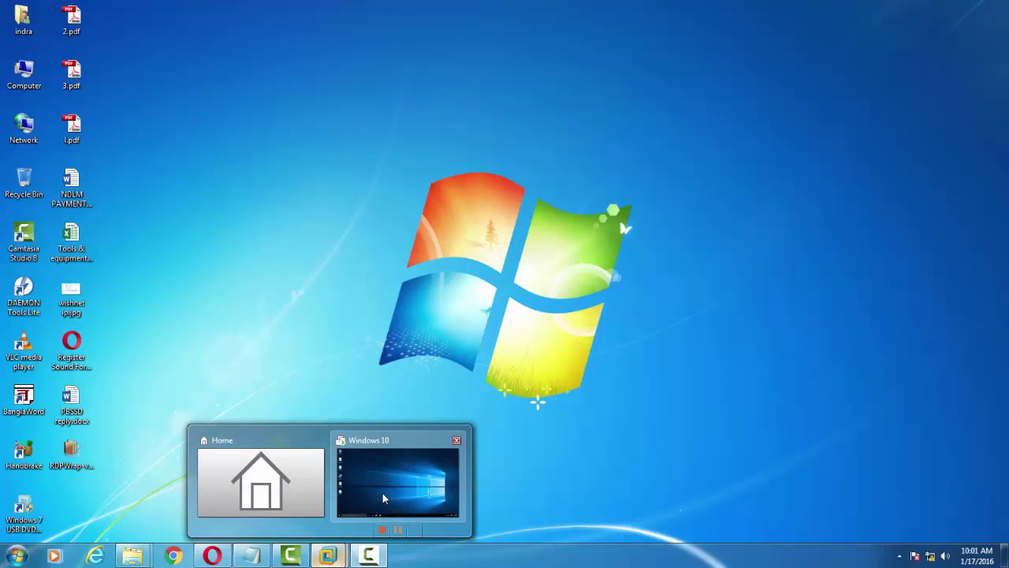
Step: Switch to the Windows 10 virtual machine using its VMware taskbar preview
left_click(382, 493)
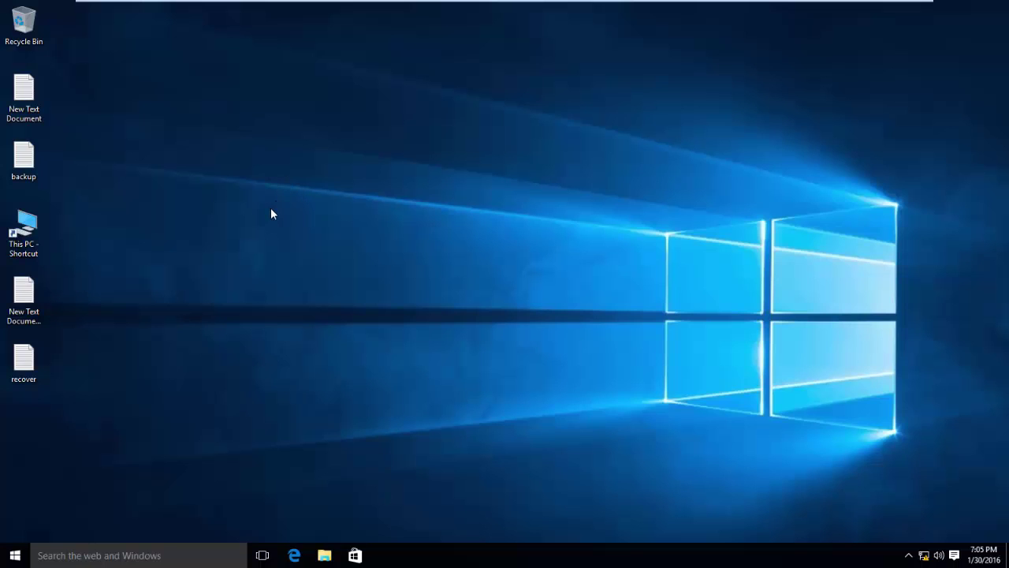
right_click(205, 208)
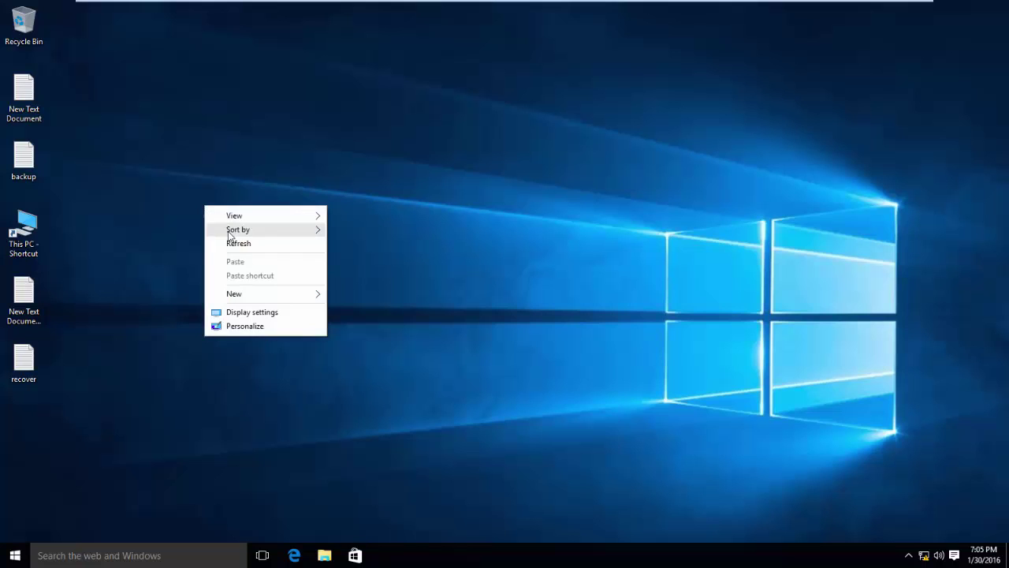
left_click(235, 248)
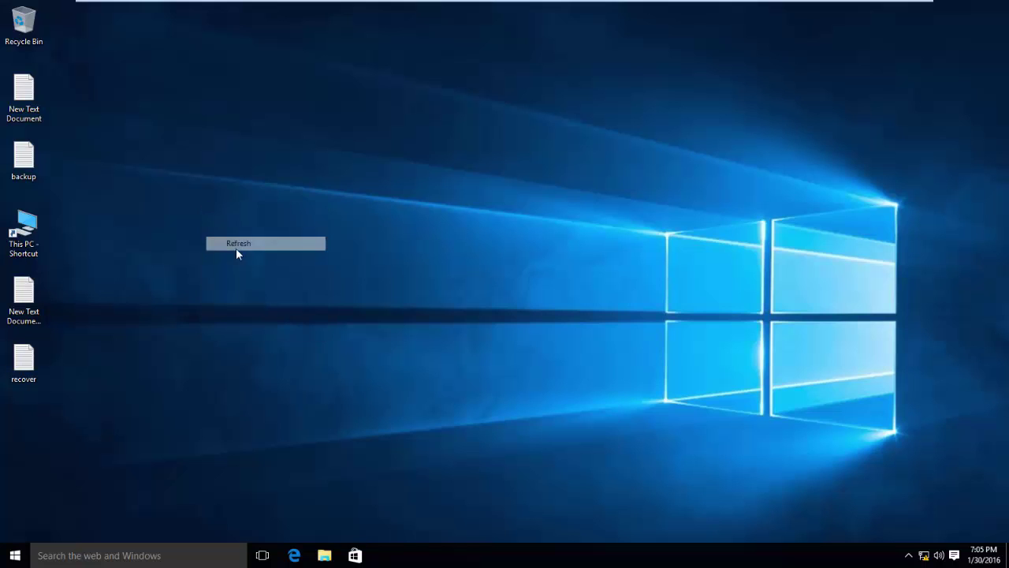
right_click(225, 213)
left_click(253, 252)
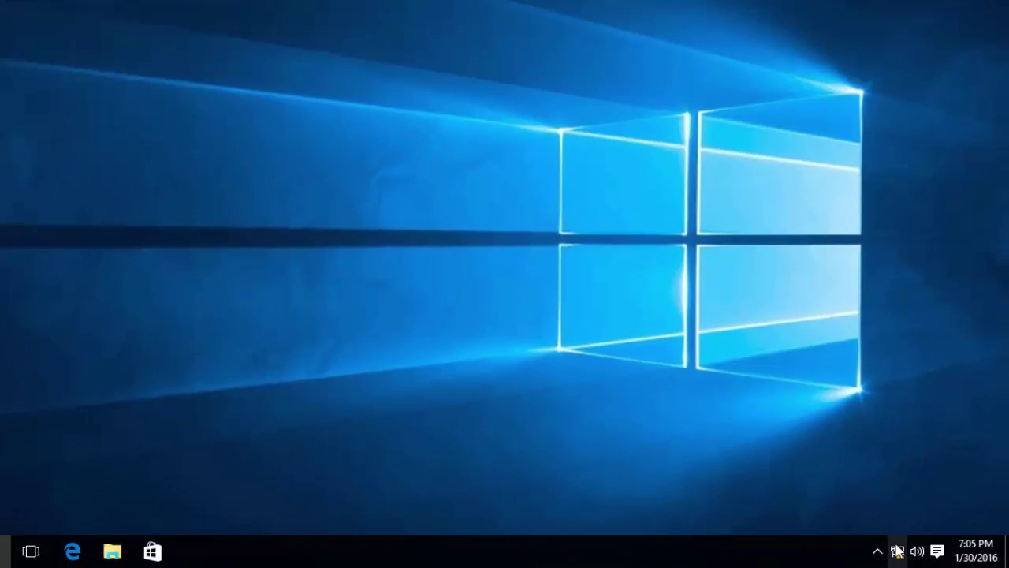
right_click(922, 551)
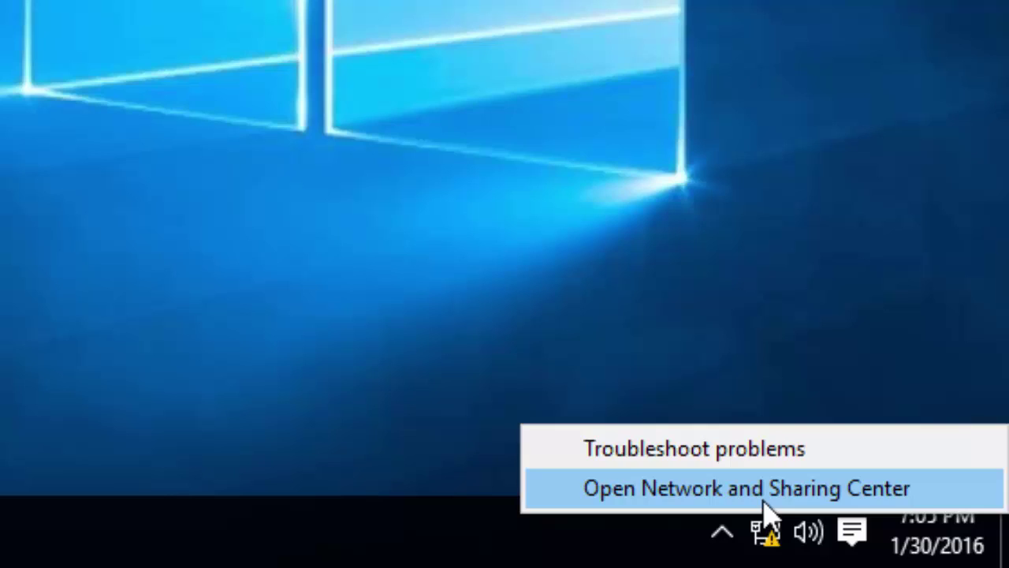
key("Escape")
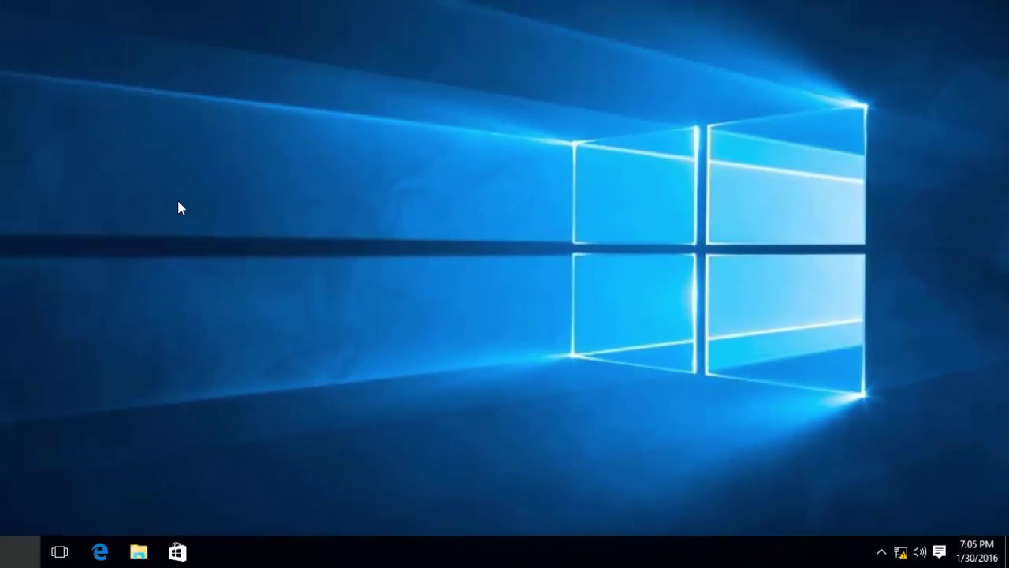
right_click(110, 95)
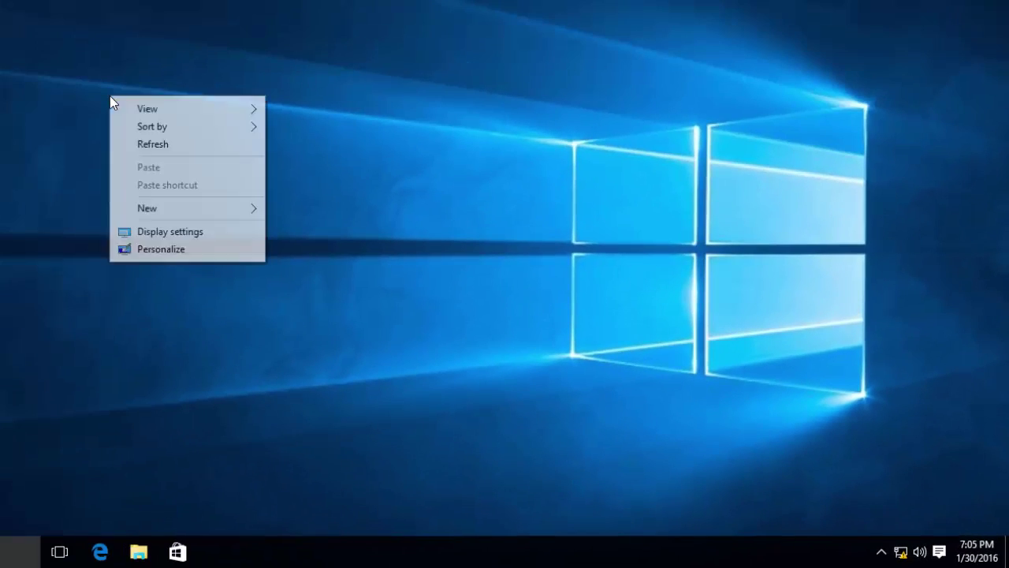
Step: Check Ethernet0's details to confirm static IPv4 192.168.10.1 with mask 255.255.255.0
left_click(158, 145)
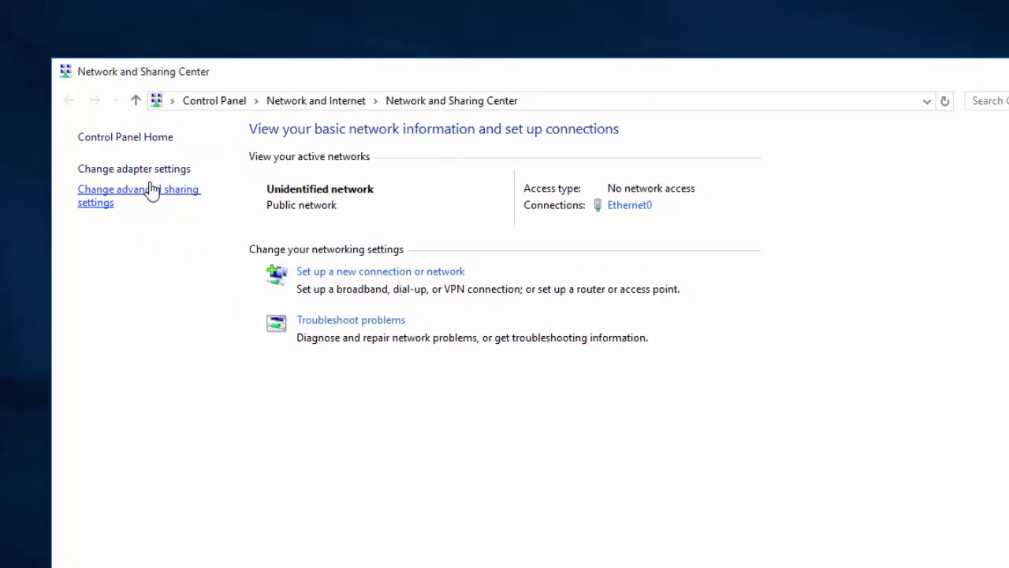
left_click(149, 169)
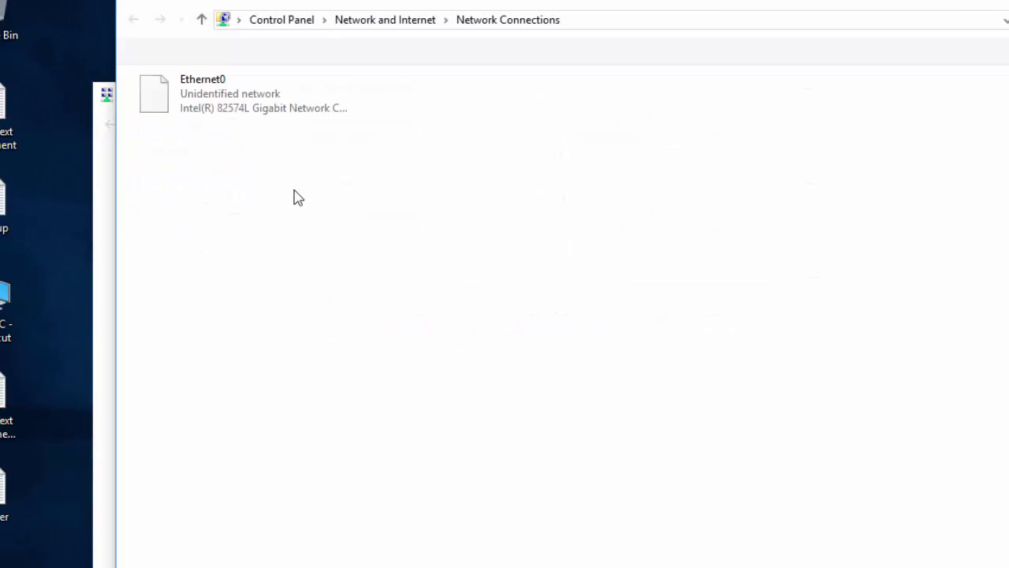
double_click(253, 119)
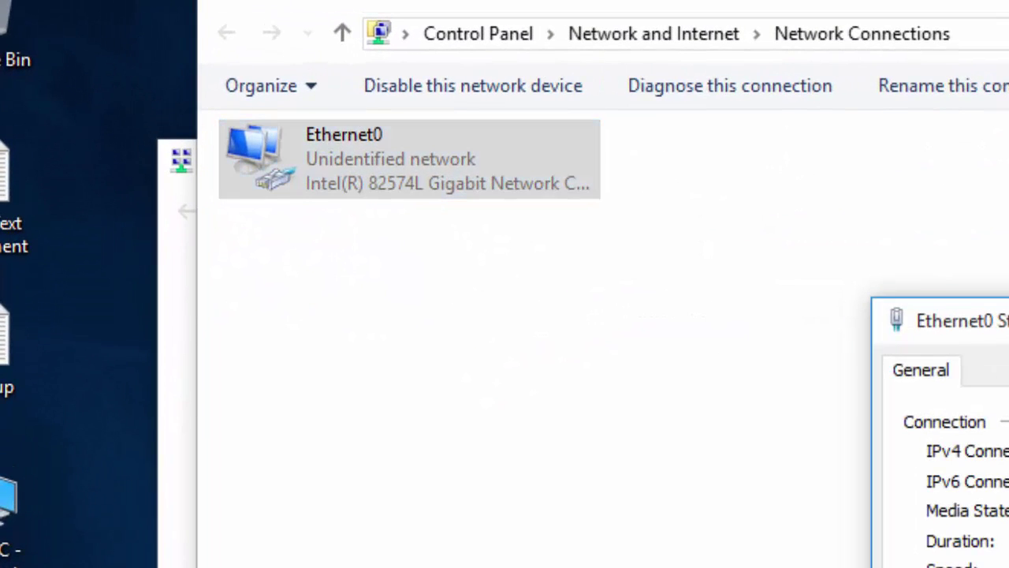
left_click(789, 432)
left_click(607, 309)
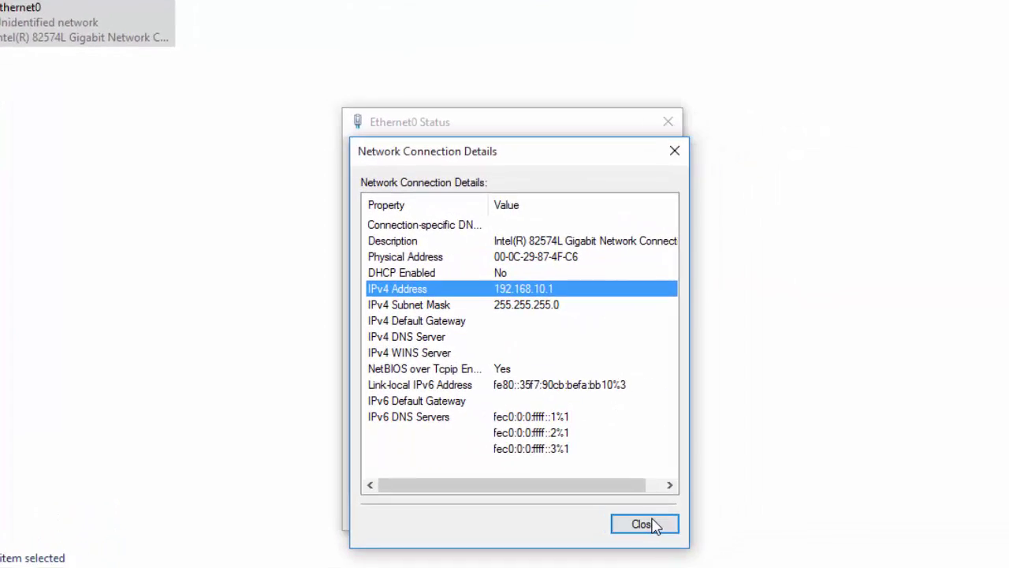
left_click(644, 524)
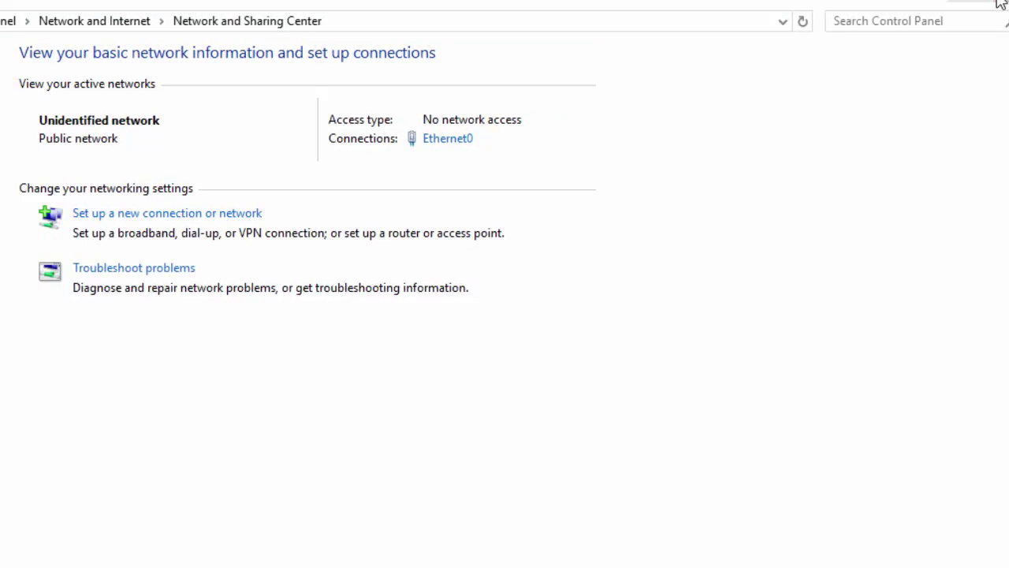
Step: Refresh the Windows 10 desktop four times from its right-click menu
right_click(291, 186)
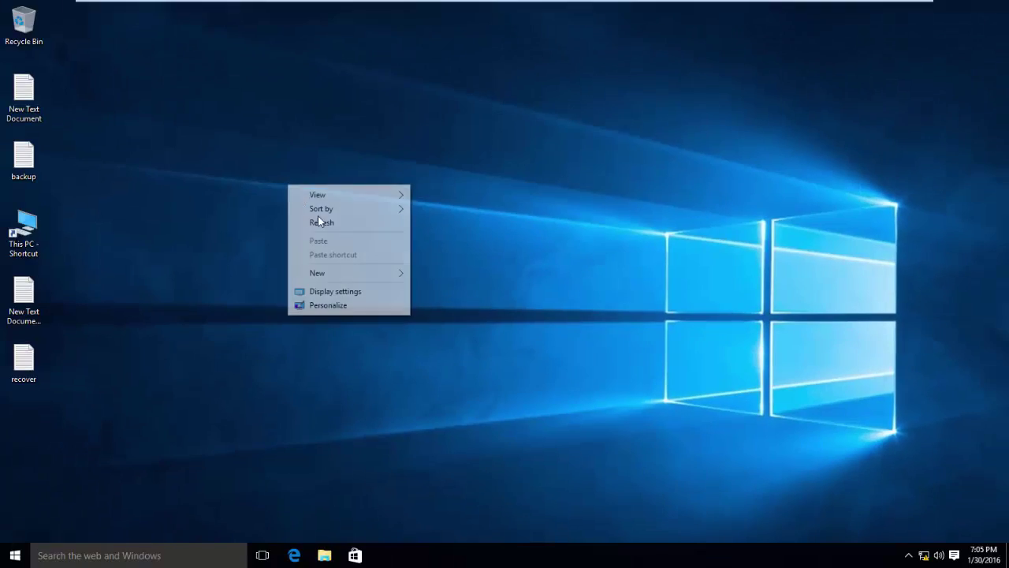
left_click(322, 220)
right_click(254, 178)
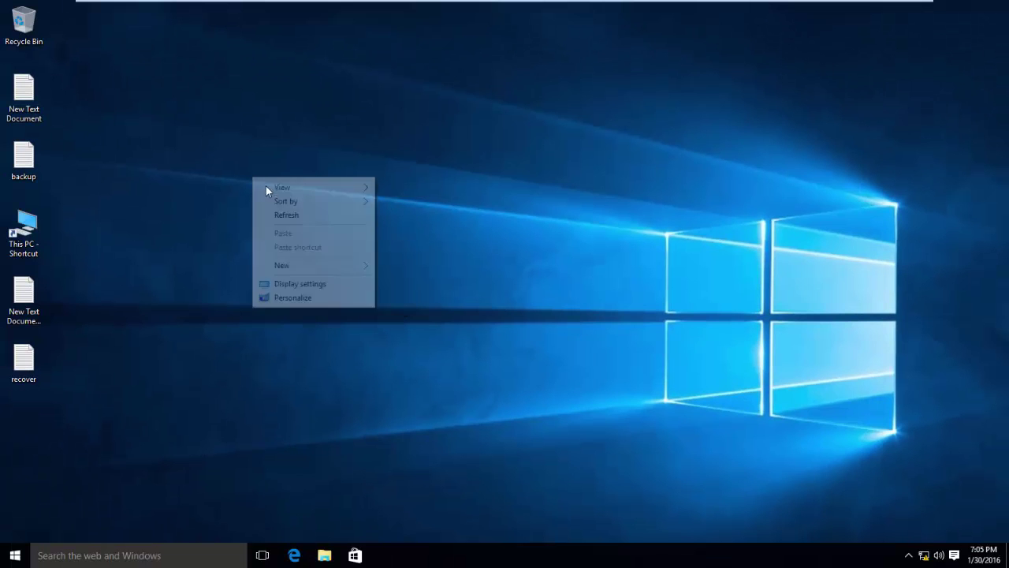
left_click(293, 216)
right_click(202, 178)
left_click(260, 218)
right_click(207, 168)
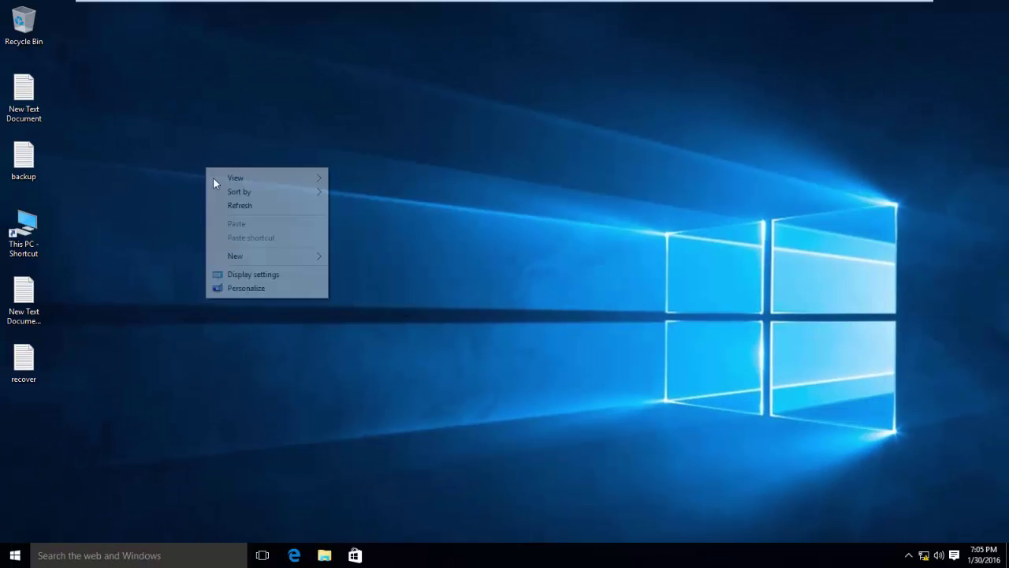
left_click(262, 203)
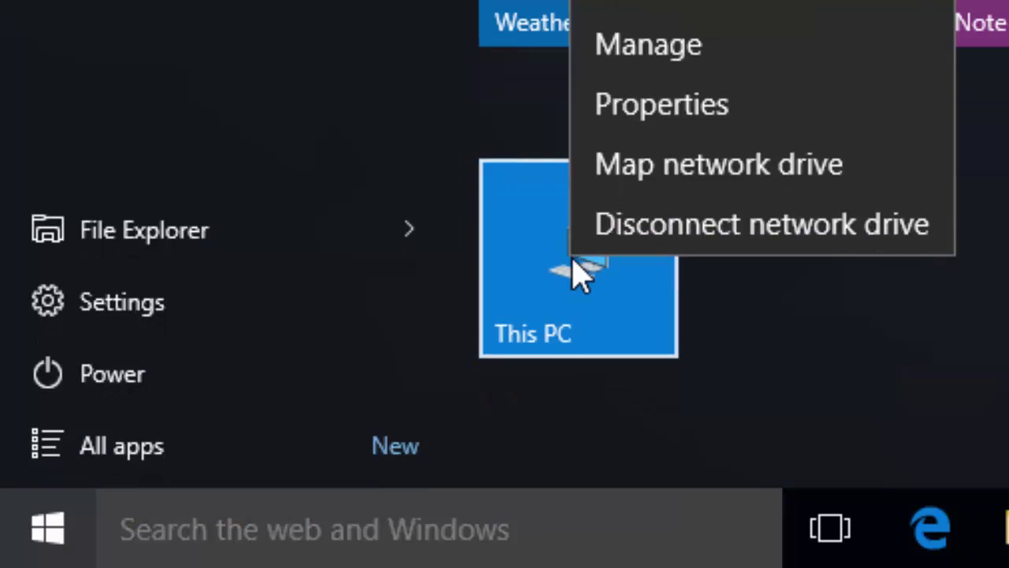
Step: Allow remote connections to this computer, accept the sleep warning, and leave Network Level Authentication off
left_click(678, 106)
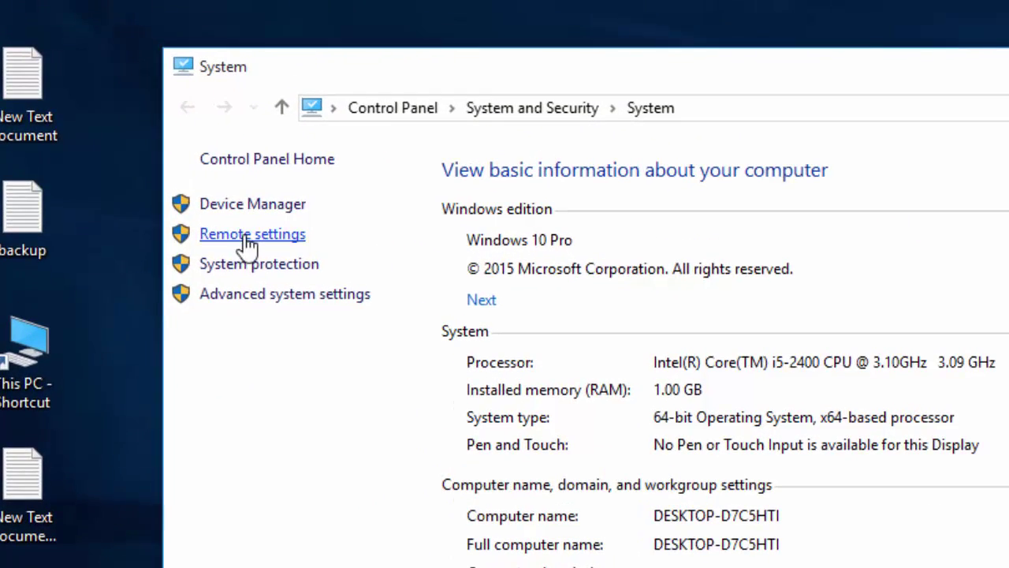
left_click(248, 234)
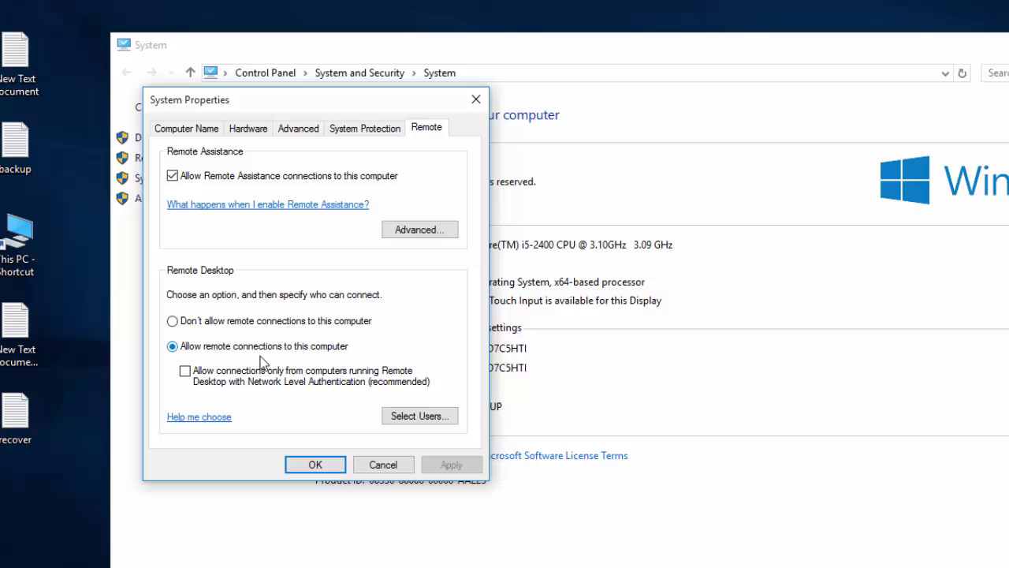
left_click(284, 351)
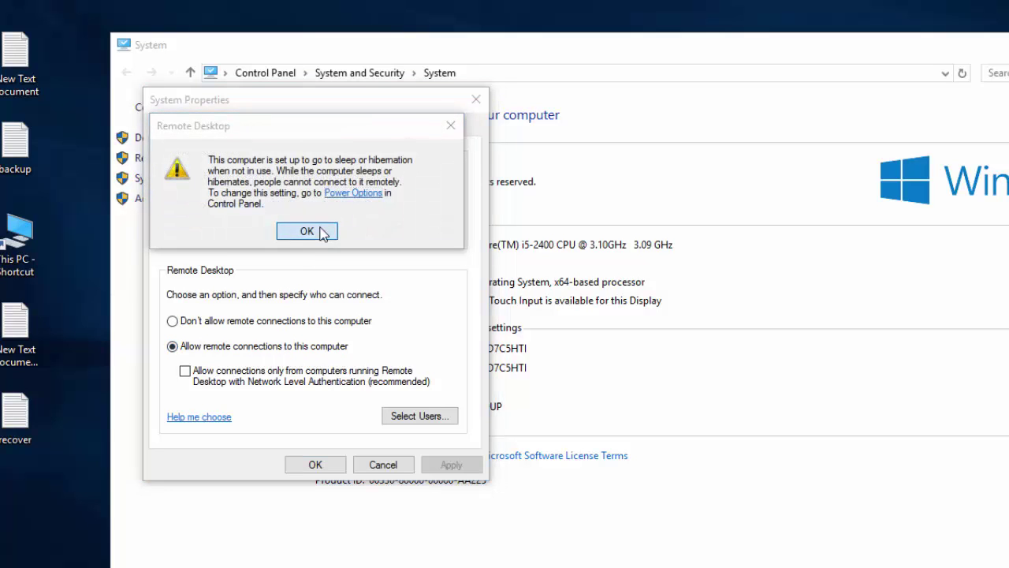
left_click(306, 229)
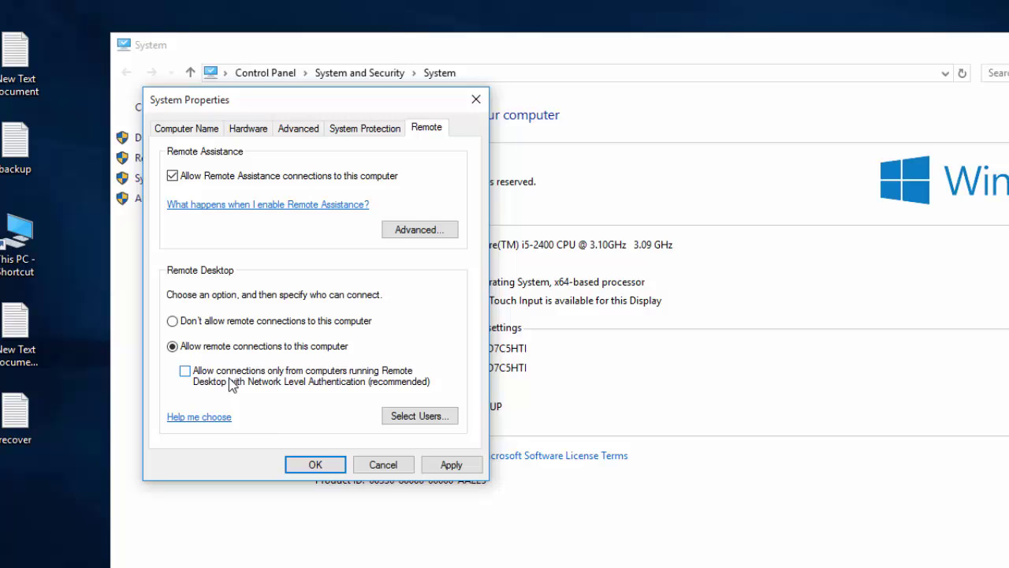
left_click(186, 374)
left_click(186, 373)
Step: Save the remote settings, close the System window, and refresh the desktop
left_click(321, 466)
key("alt+F4")
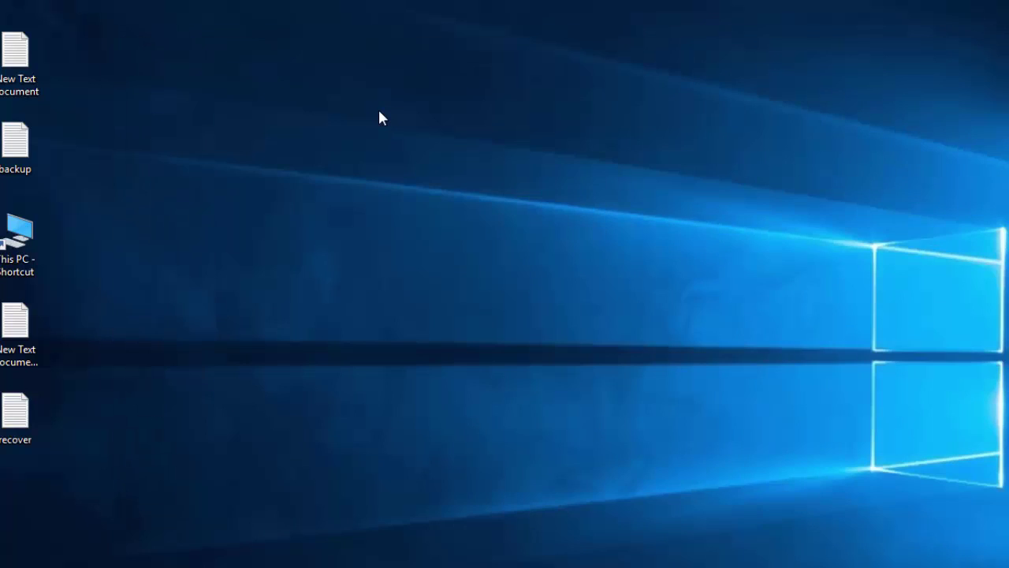
right_click(378, 110)
left_click(444, 164)
Step: Launch Computer Management via Manage on the Start menu's This PC tile, then refresh the desktop
key("super")
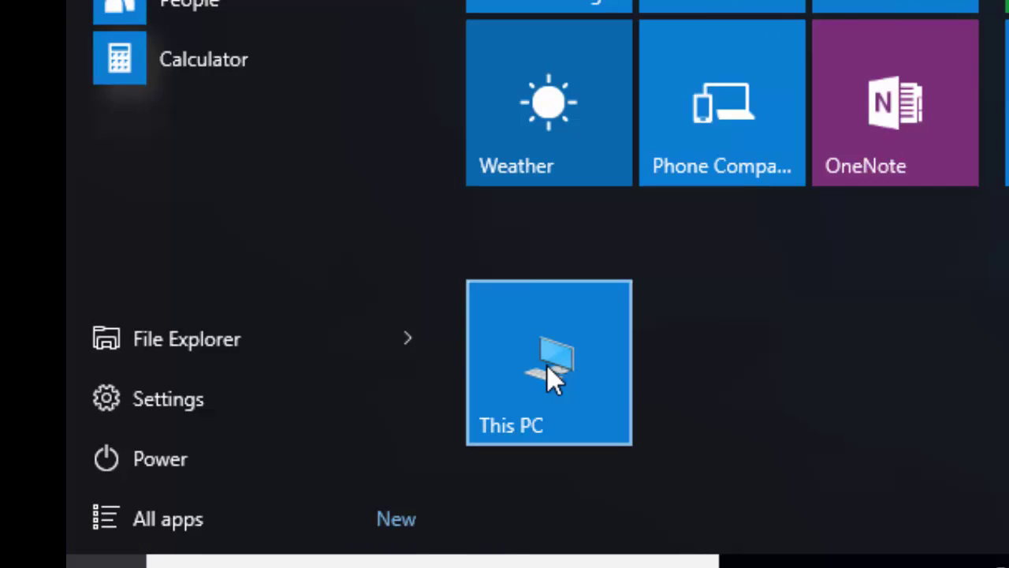
right_click(579, 359)
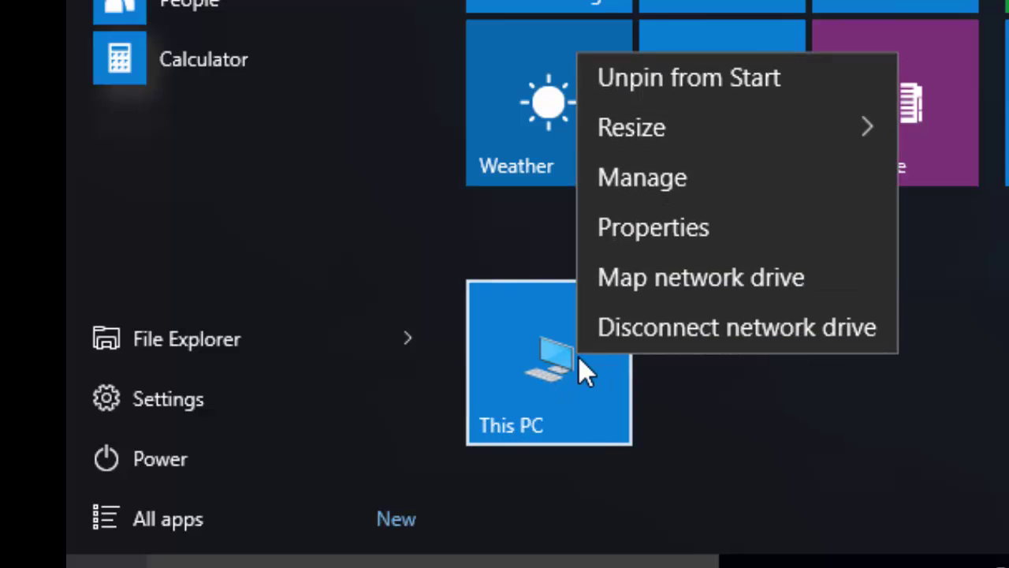
left_click(652, 185)
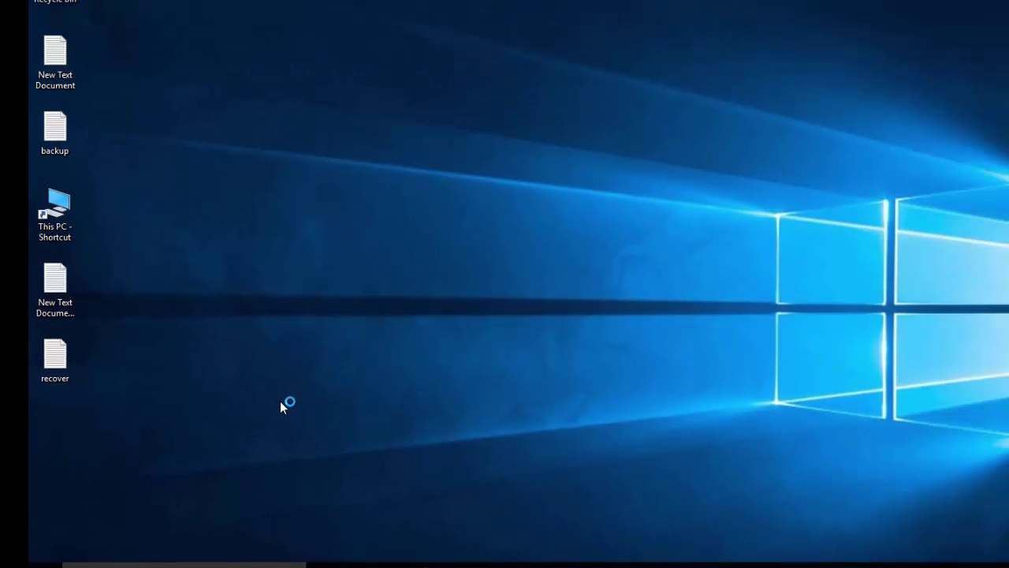
right_click(297, 299)
left_click(331, 341)
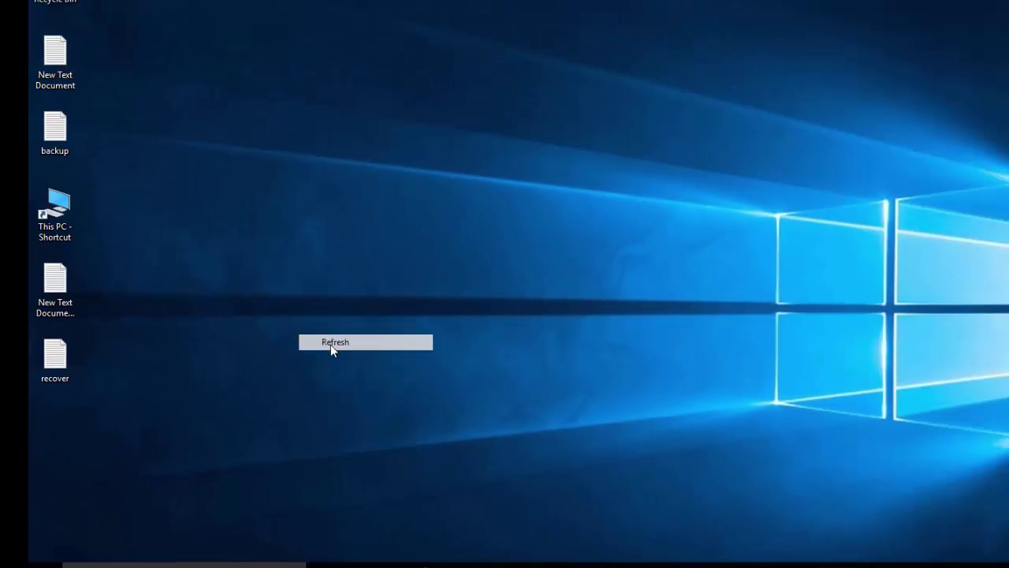
right_click(244, 316)
left_click(285, 357)
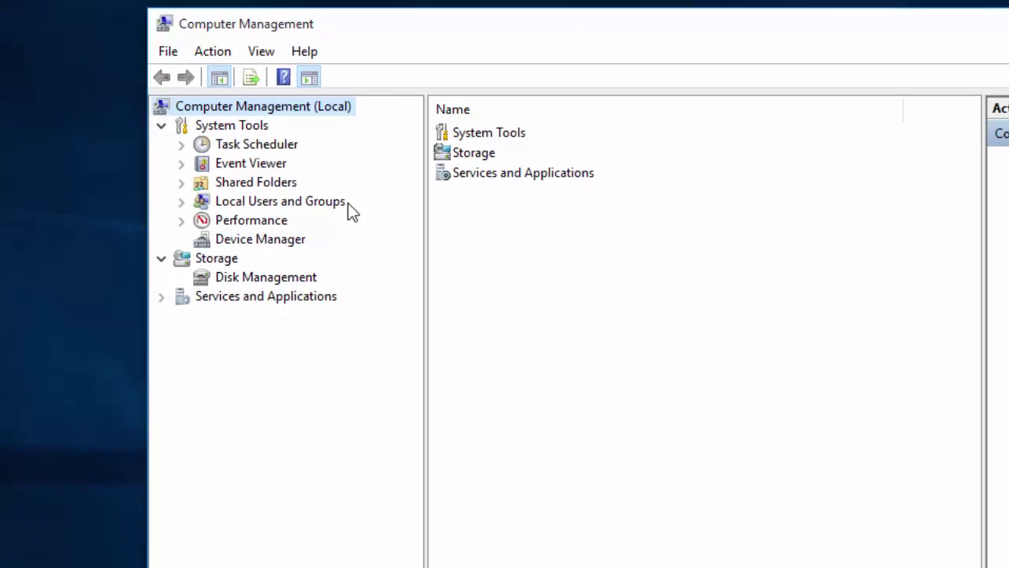
Step: In Local Users and Groups, open the Users folder and start a new user
double_click(296, 241)
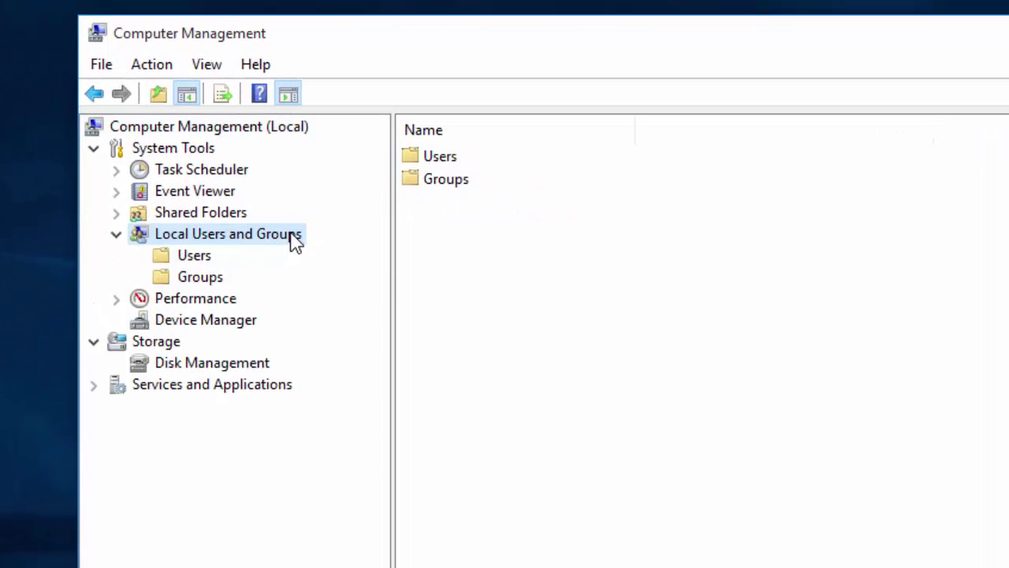
double_click(441, 161)
right_click(486, 381)
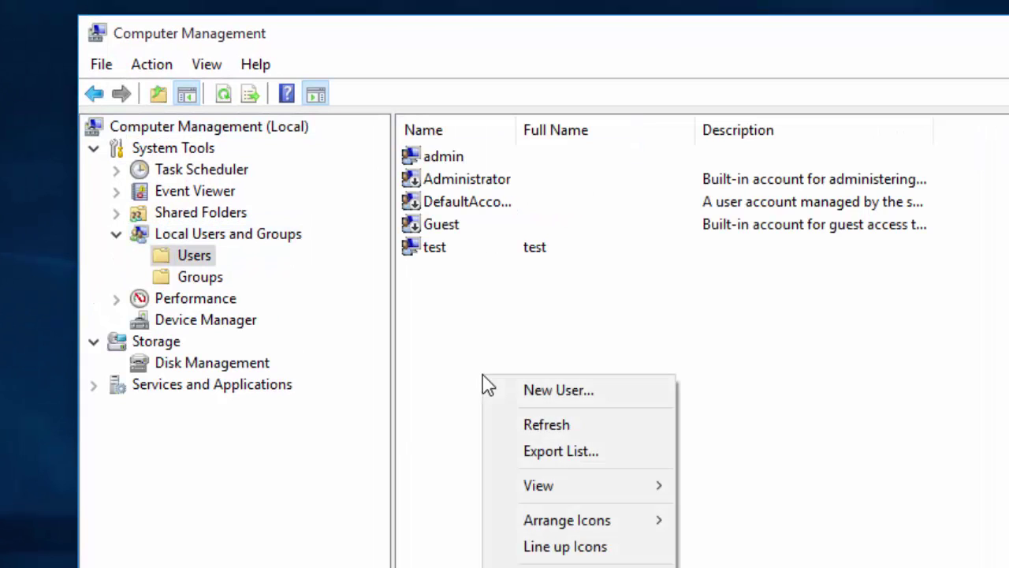
left_click(544, 392)
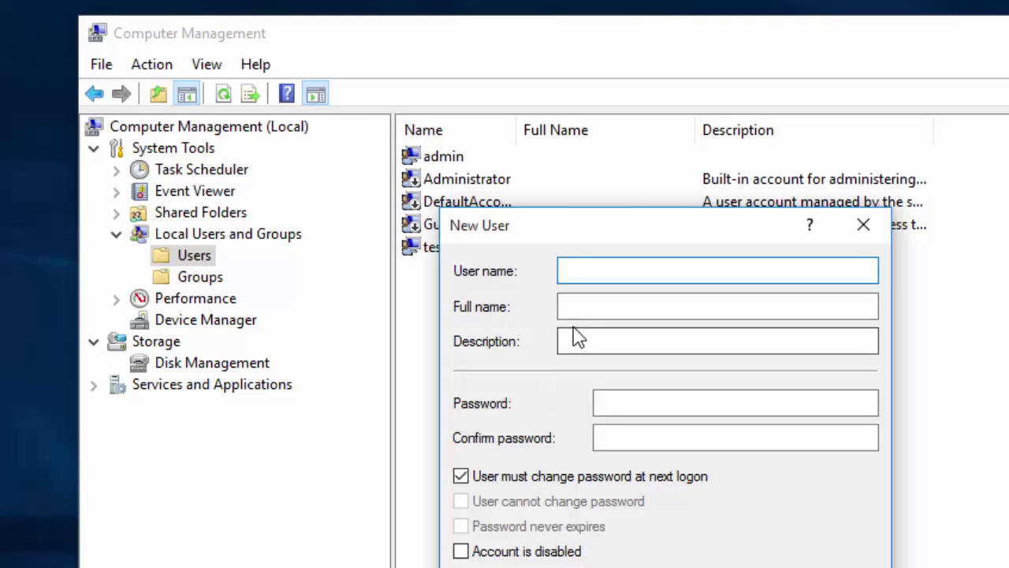
Step: Create account 'user' with a confirmed password, without forcing a password change at next logon
type("user")
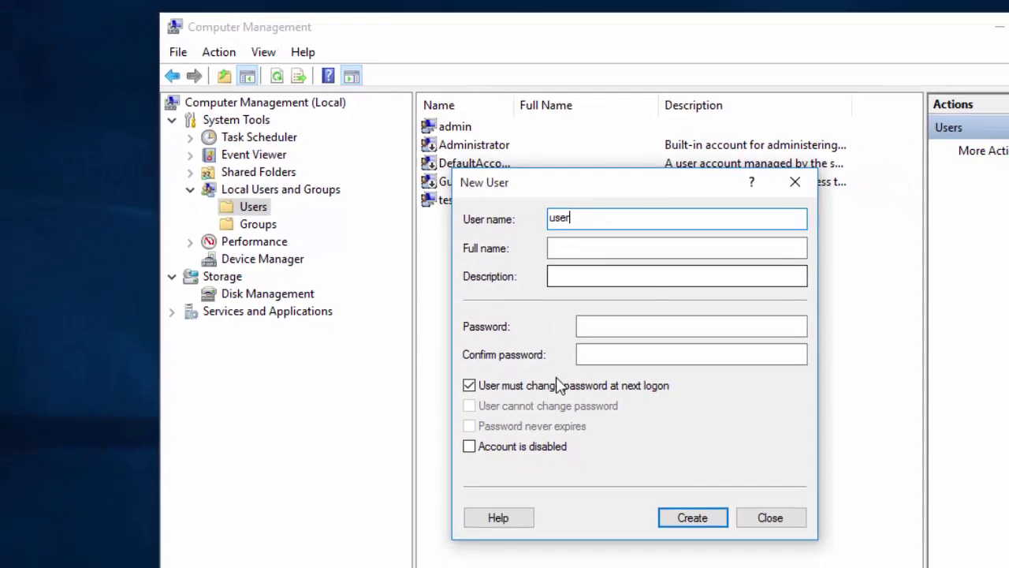
left_click(638, 403)
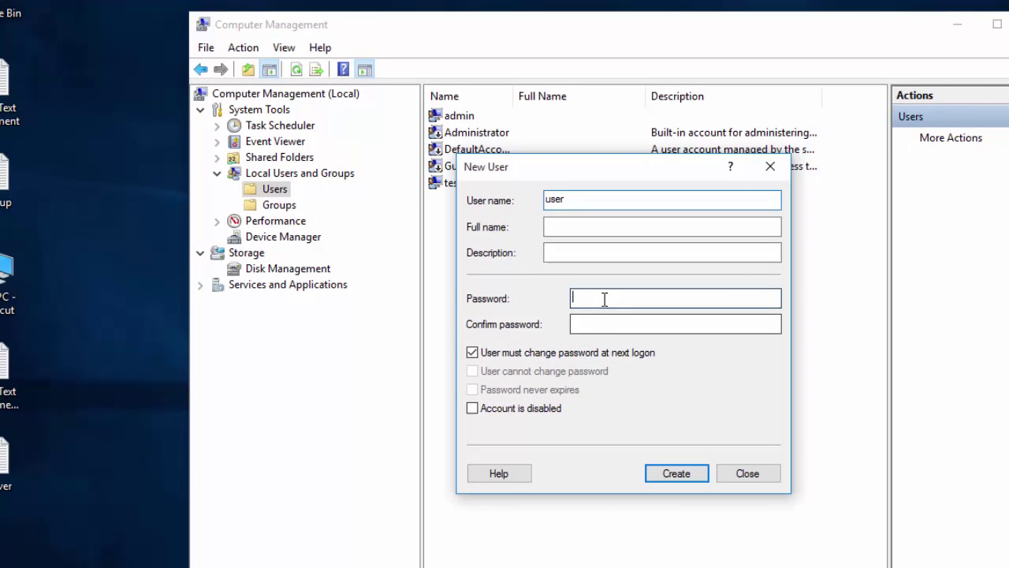
type("123")
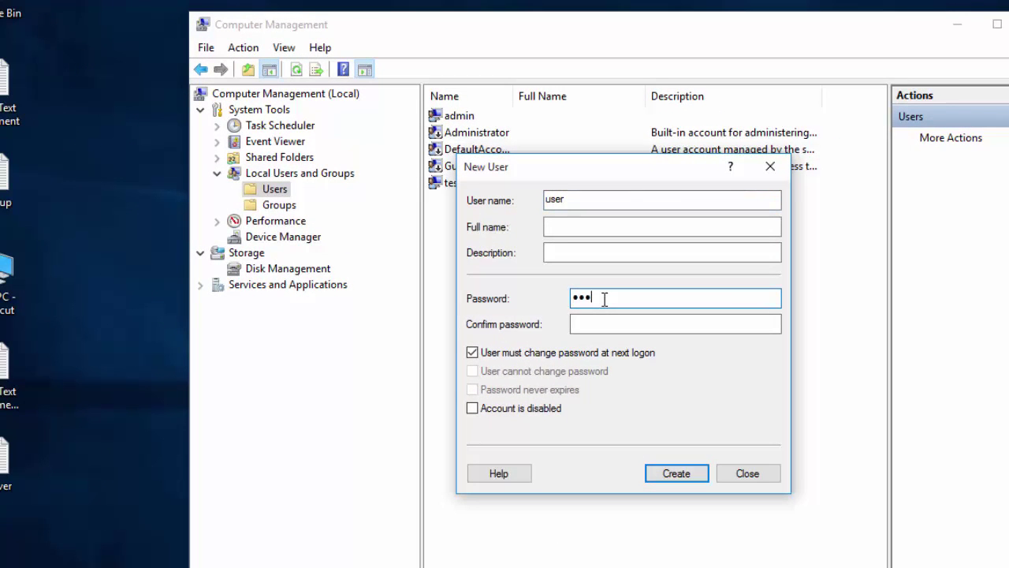
left_click(622, 323)
type("123")
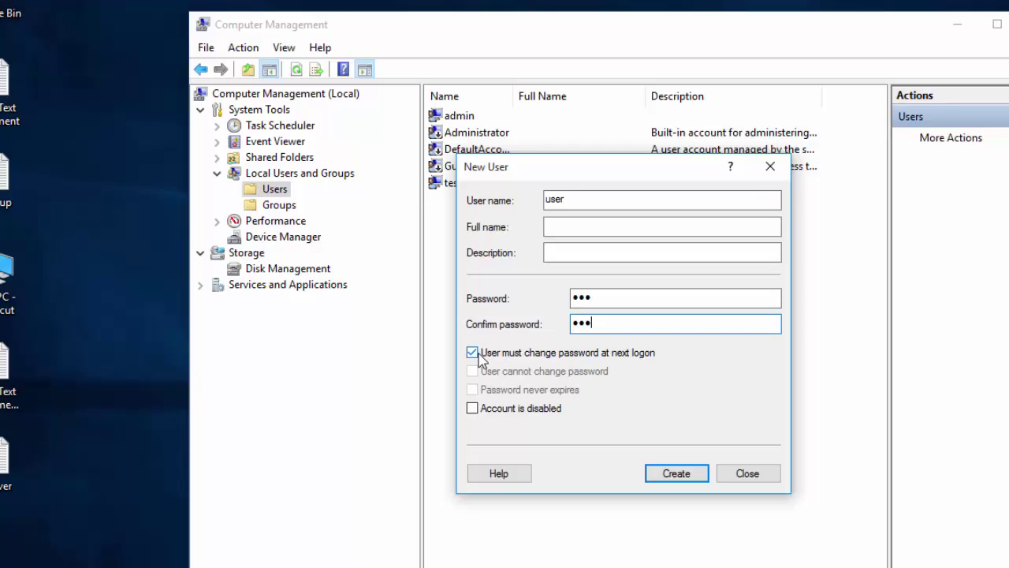
left_click(472, 353)
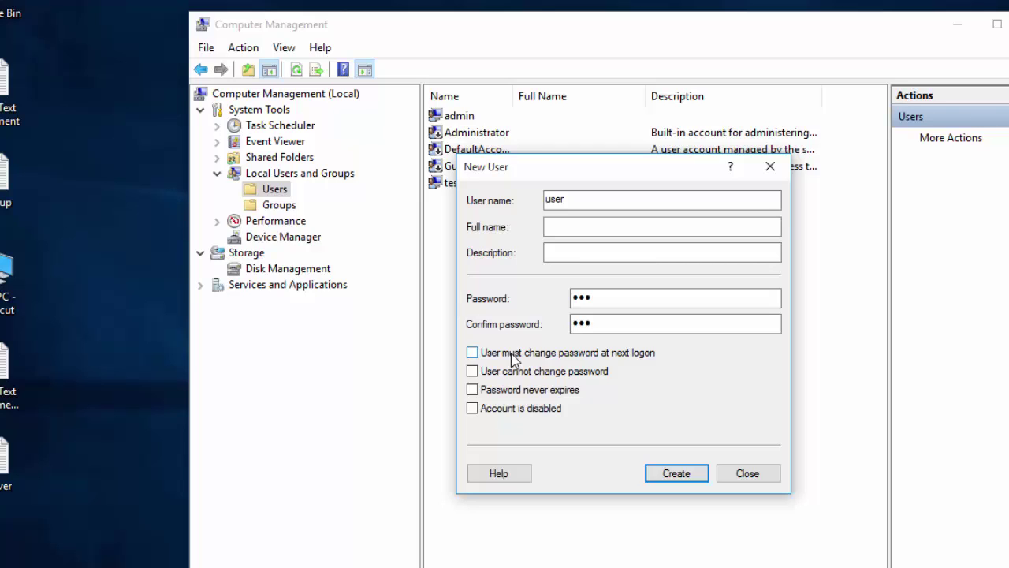
left_click(677, 473)
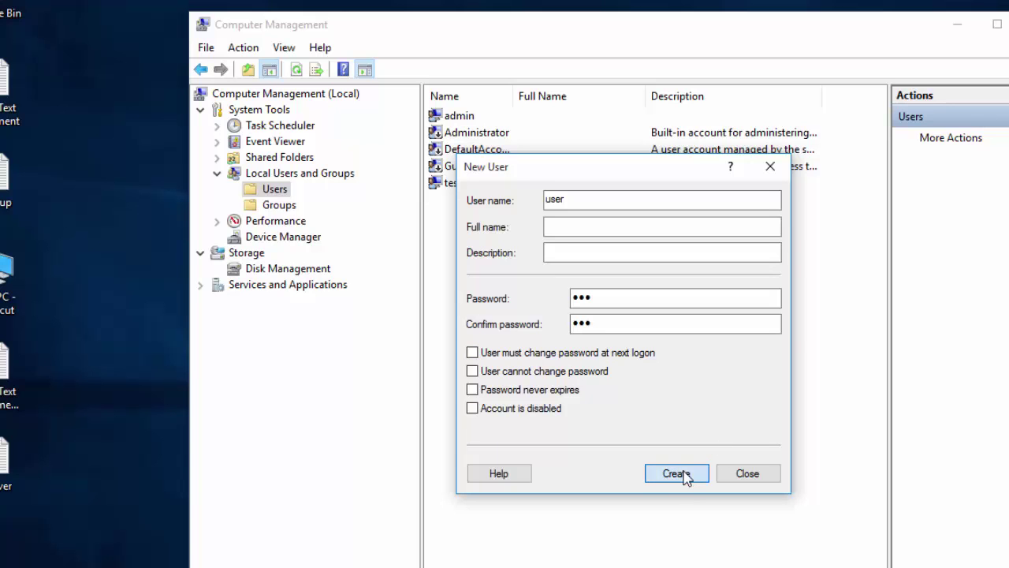
Step: Close the New User form and open the Remote Desktop Users group's properties from Groups
left_click(748, 473)
left_click(273, 209)
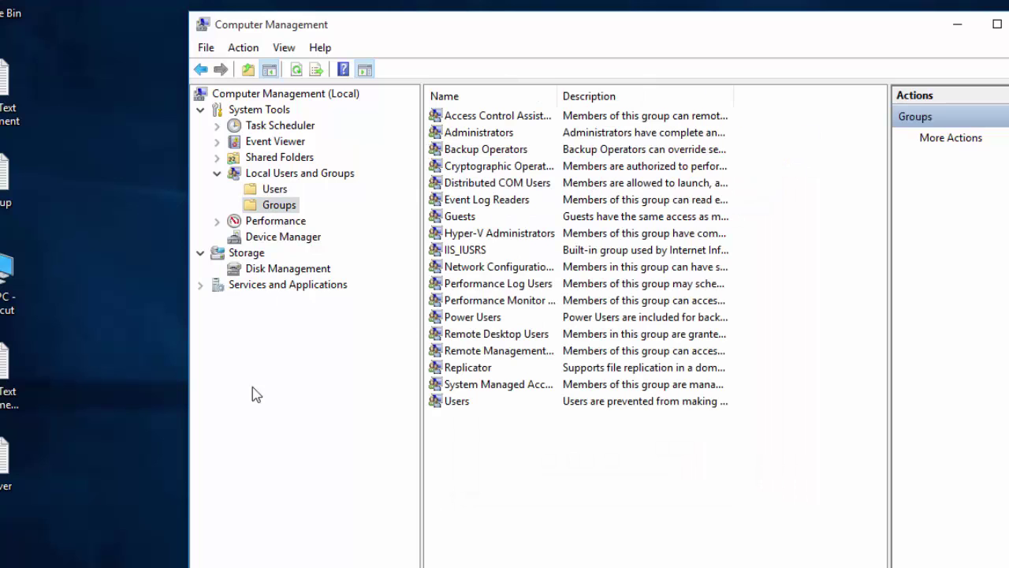
left_click(490, 335)
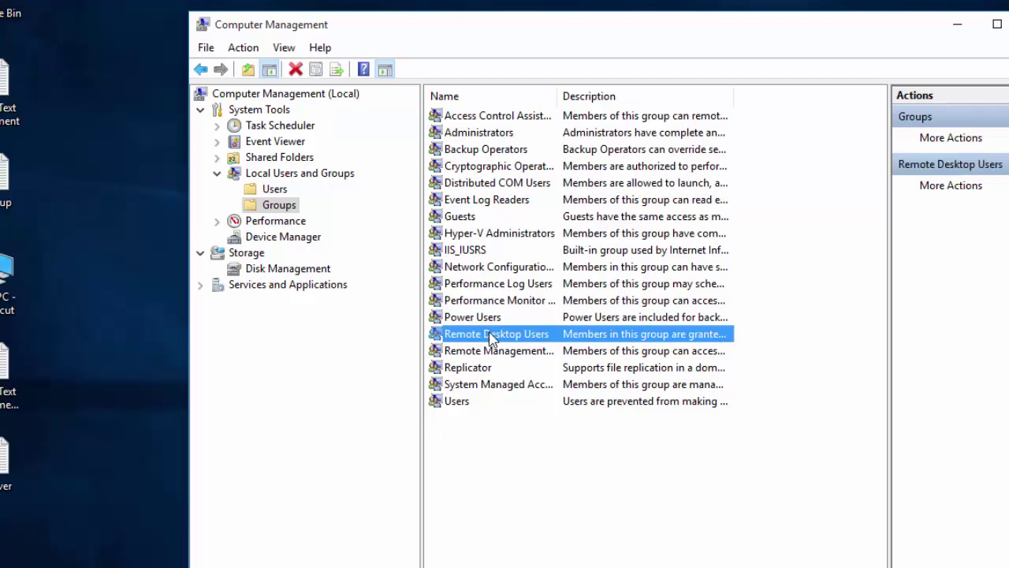
left_click_drag(557, 95, 592, 96)
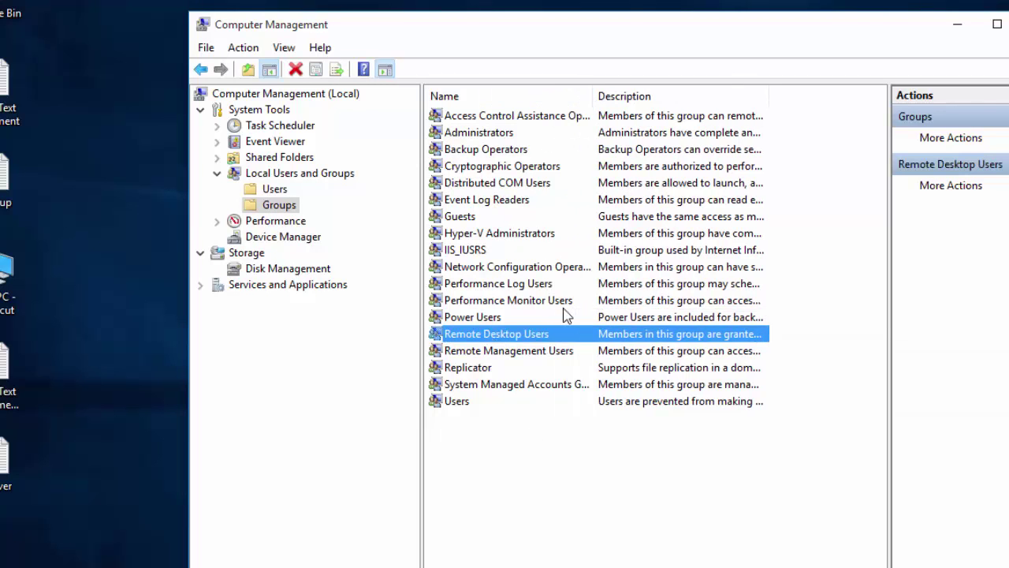
double_click(496, 337)
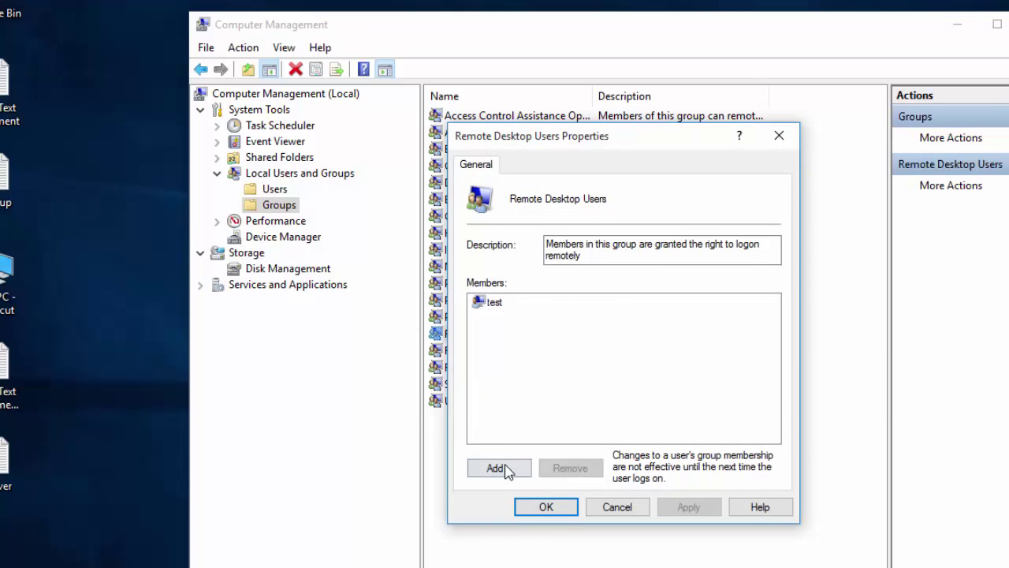
Step: Add the local account 'user' to Remote Desktop Users, checking the name, and save
left_click(499, 468)
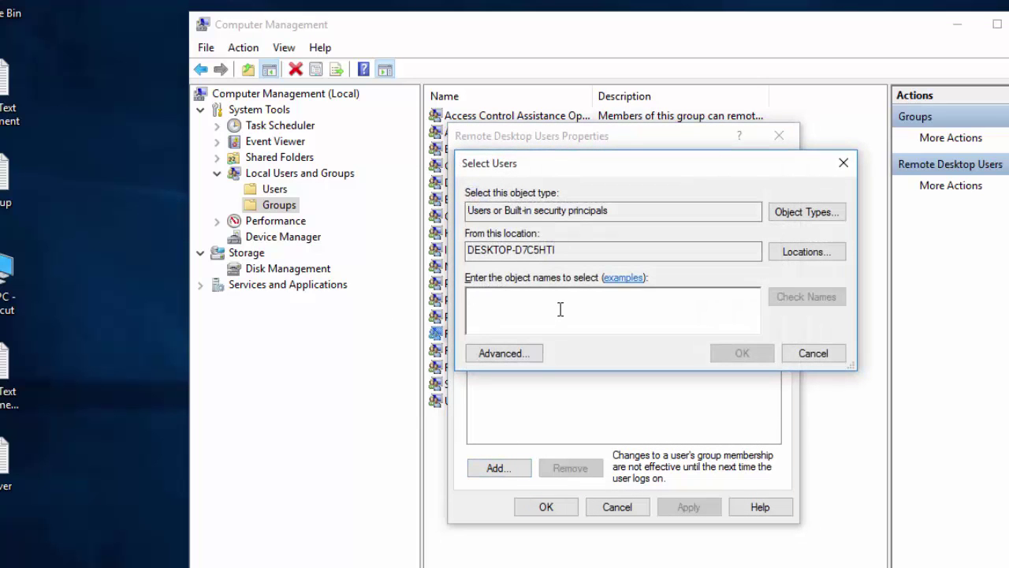
type("user")
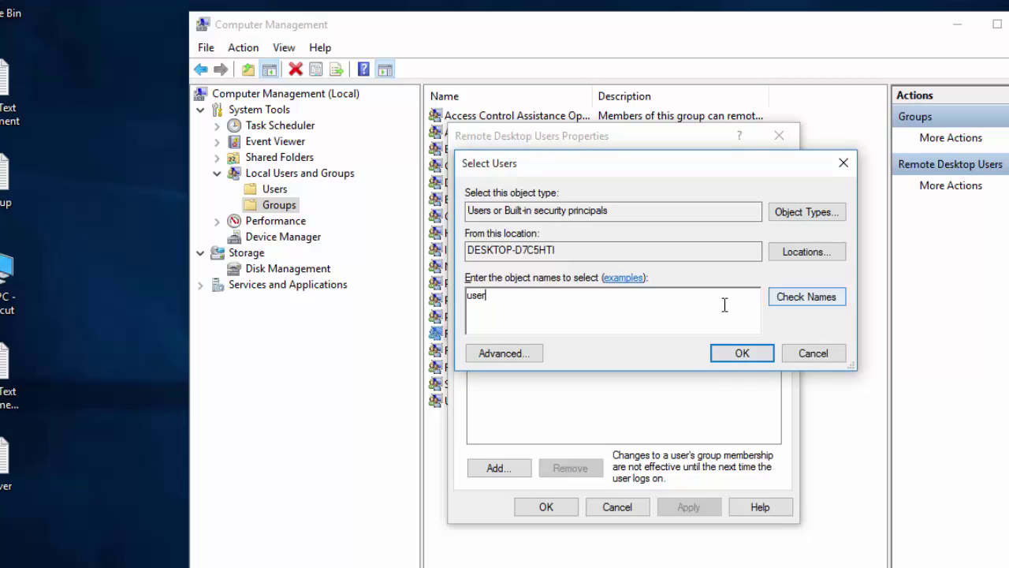
left_click(800, 299)
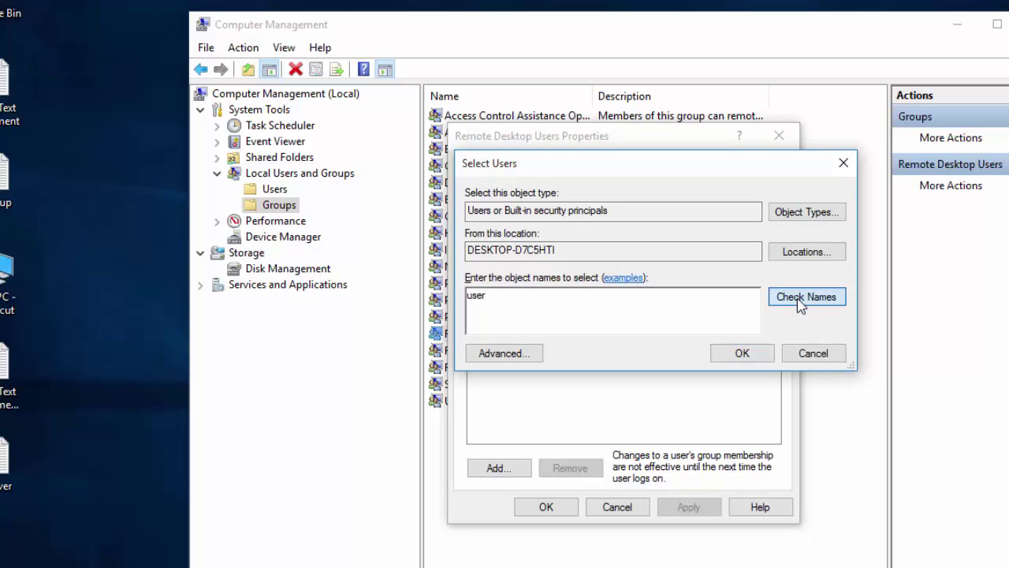
left_click(739, 354)
left_click(561, 509)
left_click(484, 401)
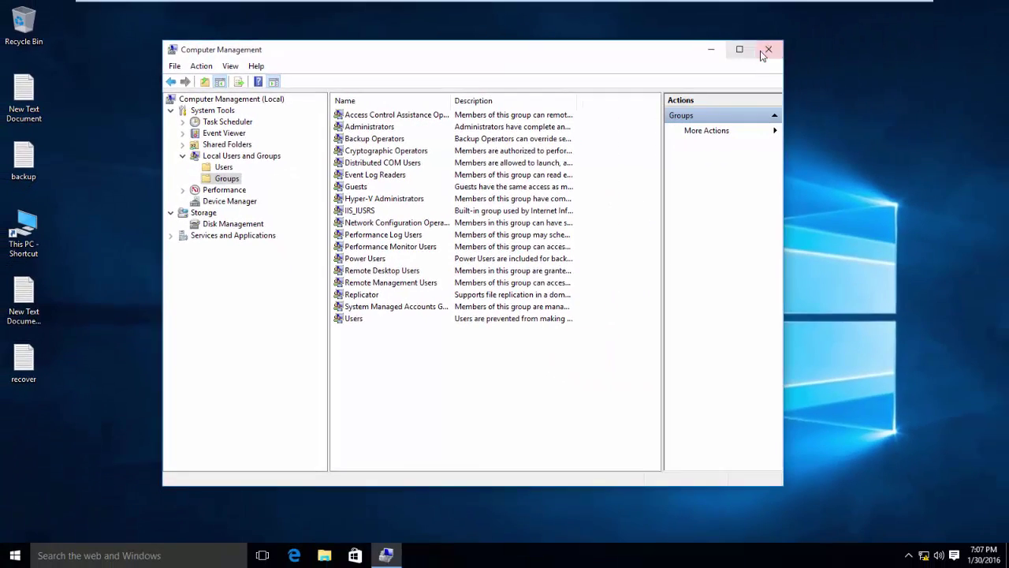
Step: Close Computer Management and refresh the Windows 10 desktop
left_click(894, 37)
right_click(615, 60)
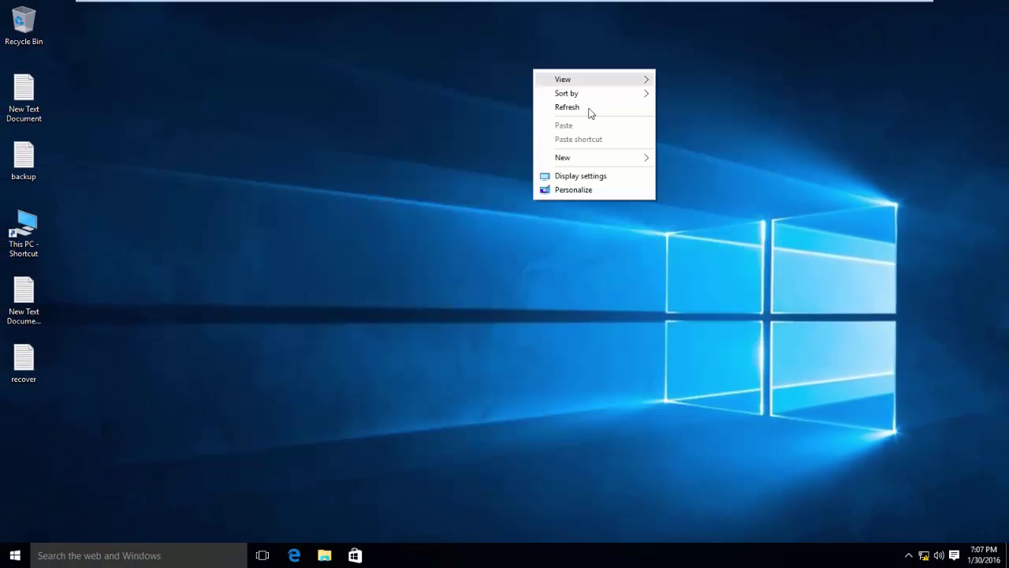
left_click(675, 107)
Step: Exit VMware full-screen mode and minimise VMware to show the Windows 7 host desktop
mouse_move(726, 2)
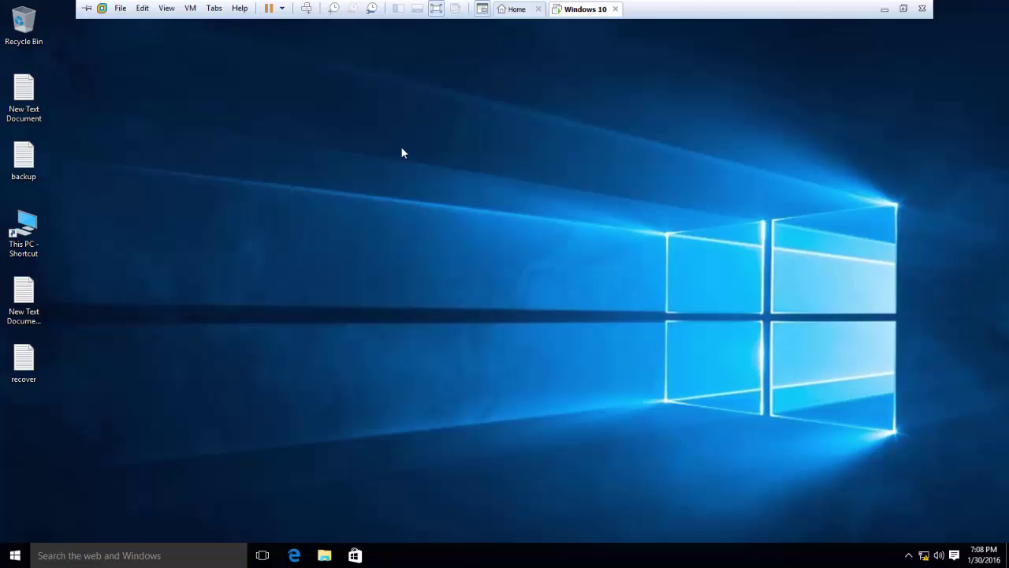
mouse_move(904, 6)
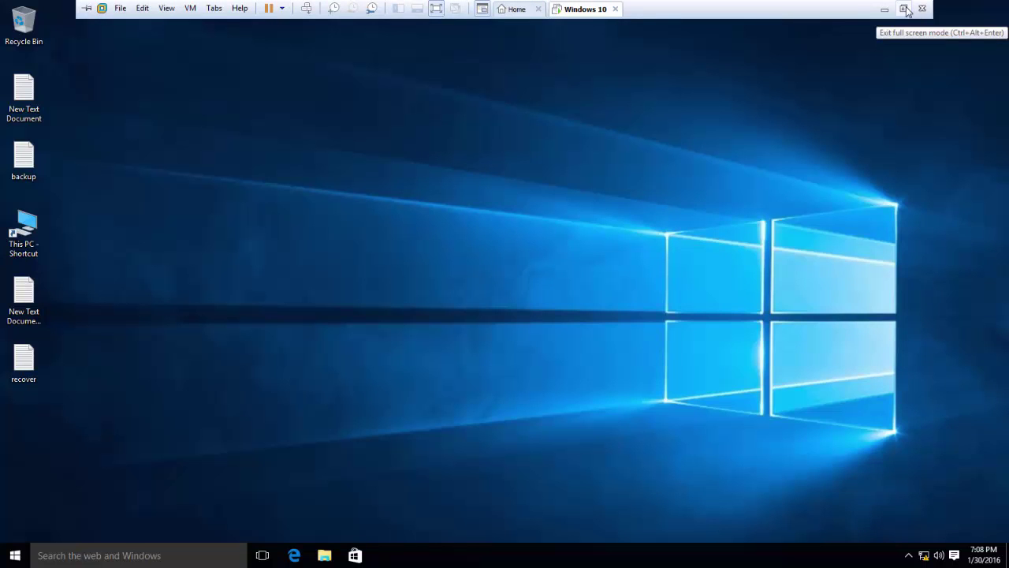
left_click(905, 10)
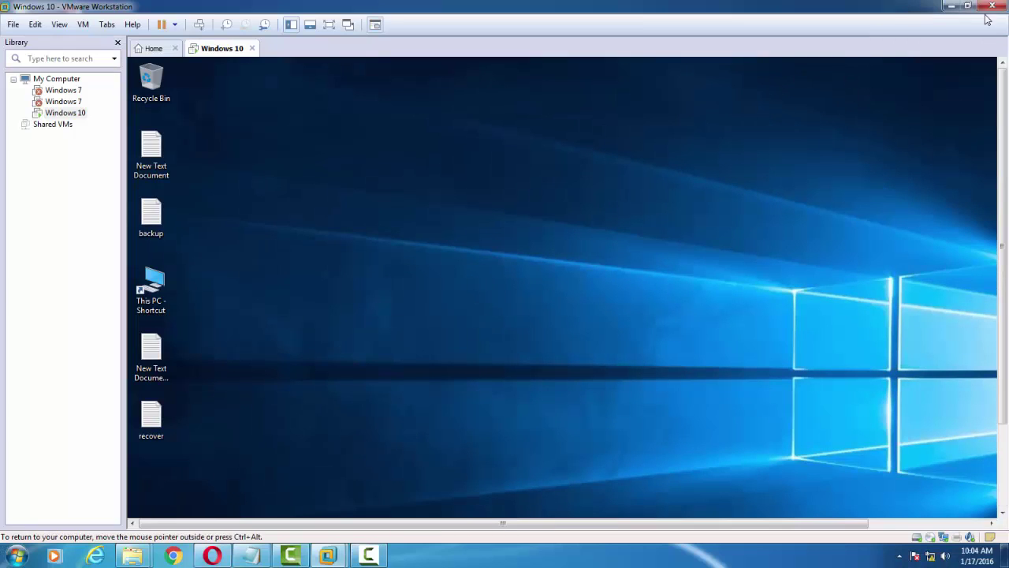
left_click(953, 8)
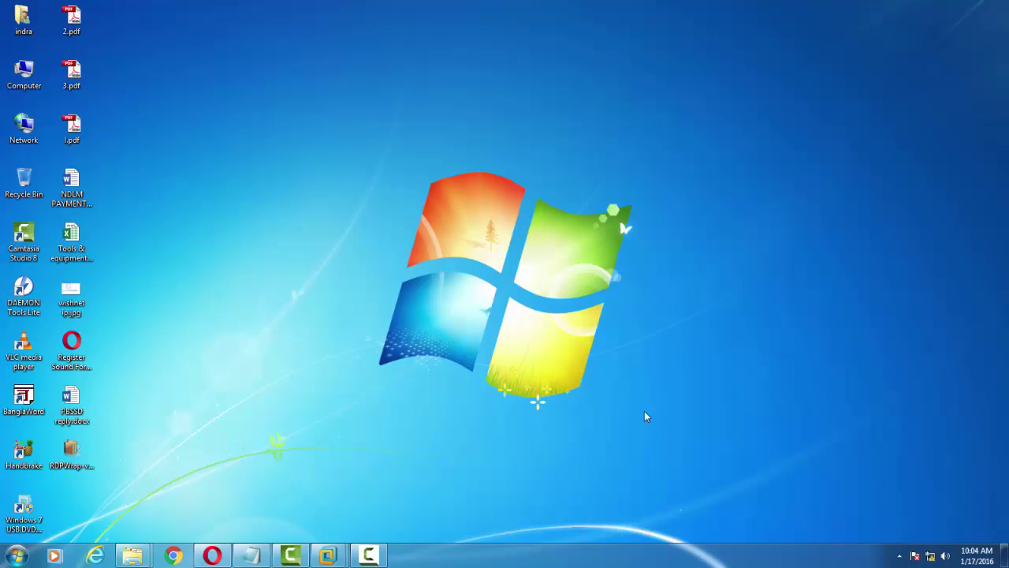
Step: Refresh the Windows 7 host desktop four times from its right-click menu
right_click(469, 257)
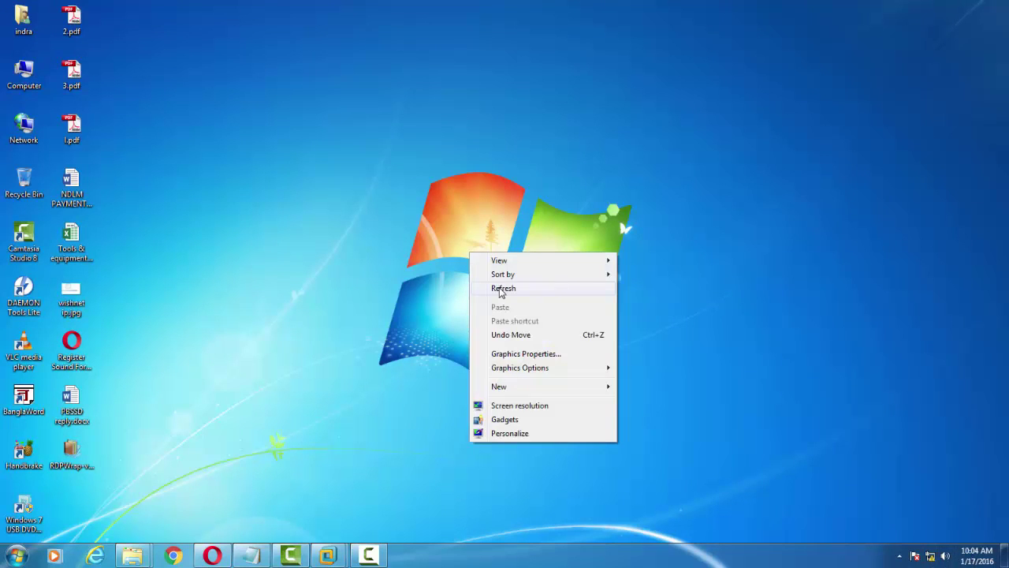
left_click(486, 286)
right_click(401, 246)
left_click(433, 282)
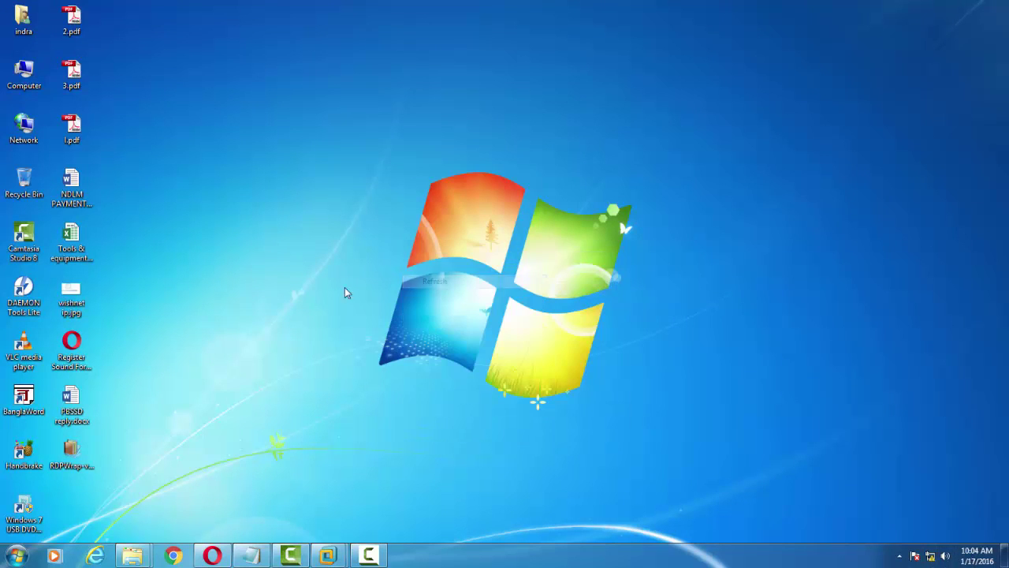
right_click(266, 211)
left_click(312, 249)
right_click(285, 218)
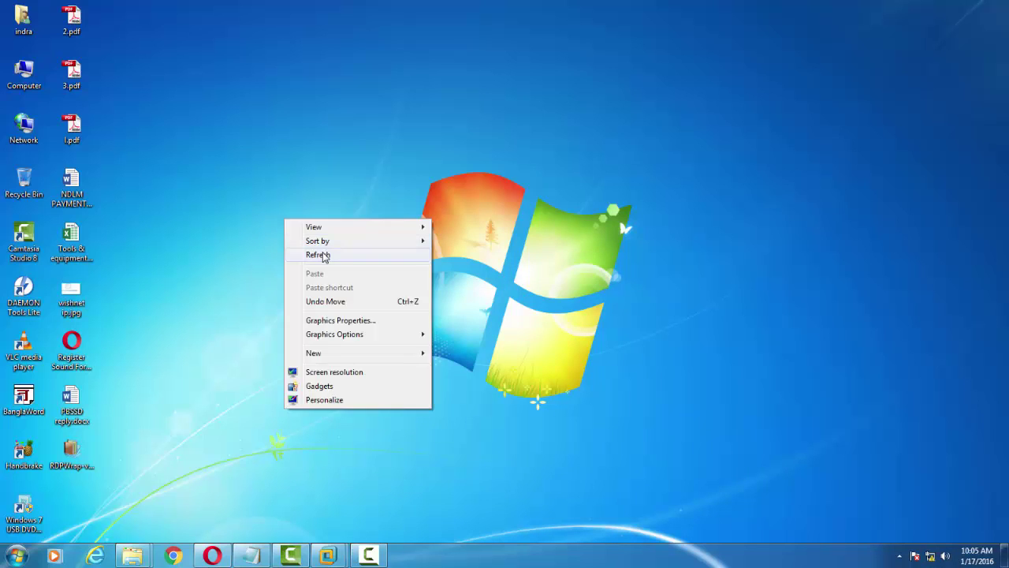
left_click(323, 253)
Step: Open the Start menu and the Run prompt, then dismiss both
left_click(17, 556)
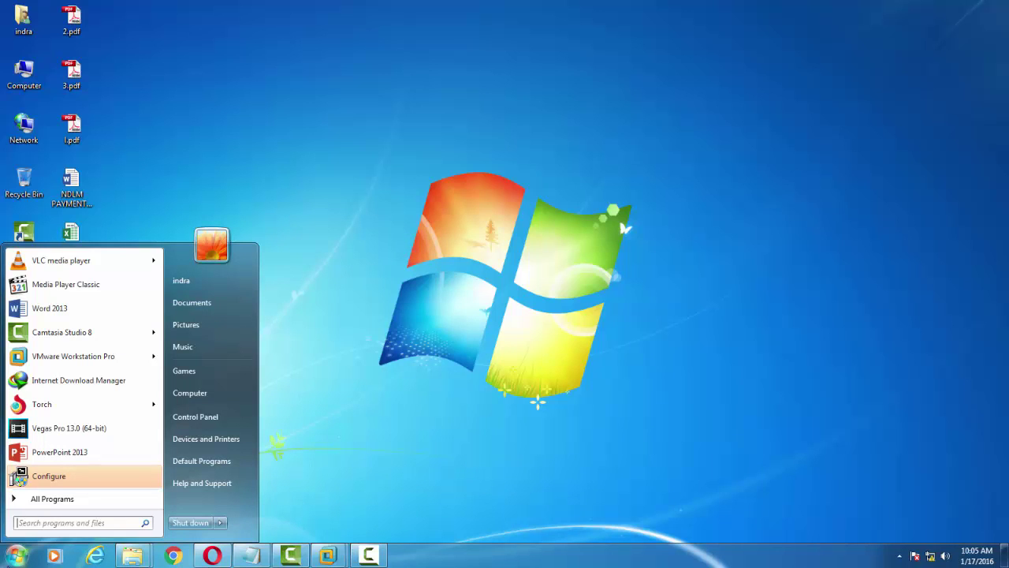
key("super+r")
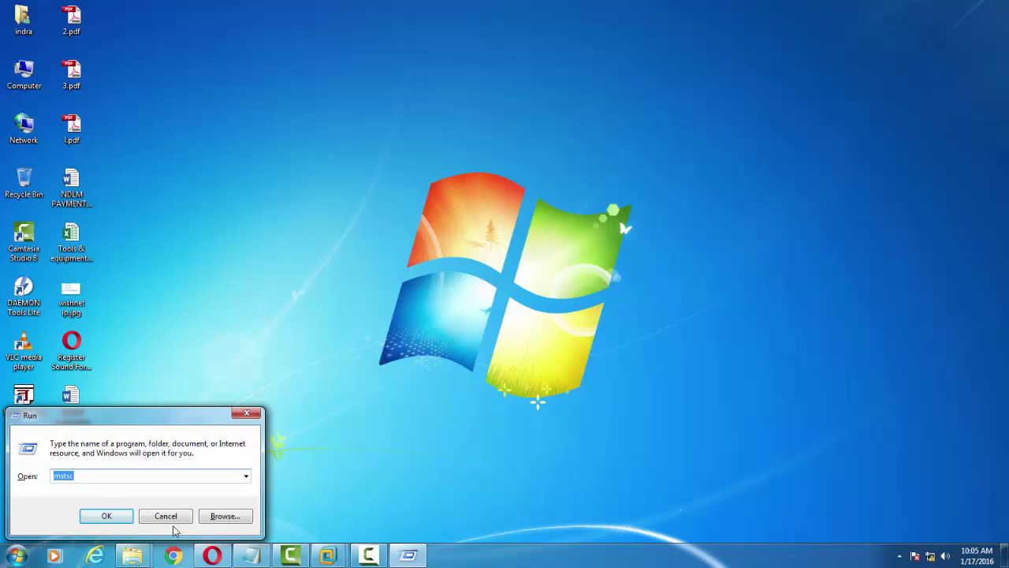
left_click(167, 517)
left_click(32, 561)
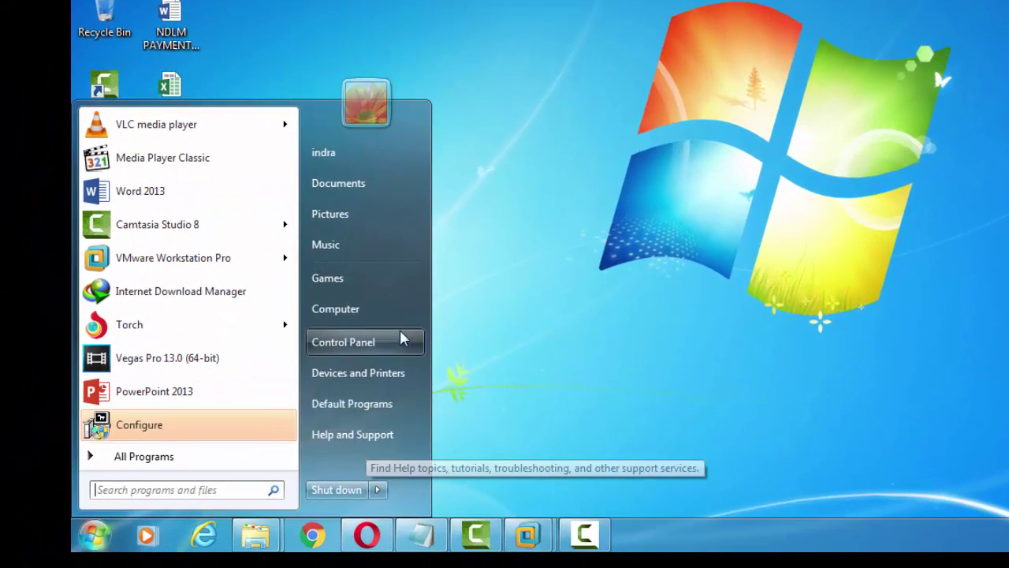
left_click(352, 421)
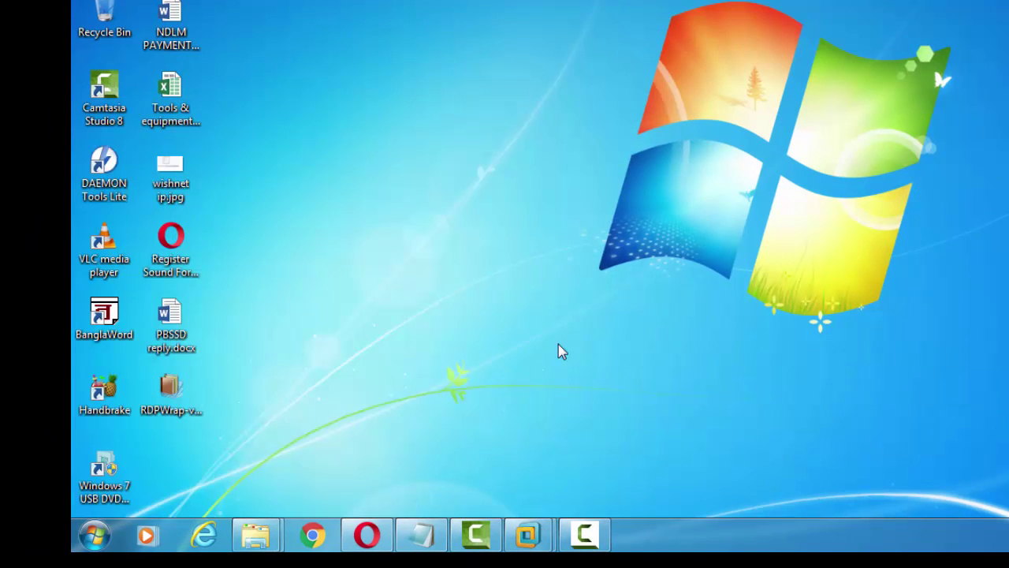
Step: In Taskbar and Start Menu Properties, customise the Start menu to include the Run command
right_click(699, 541)
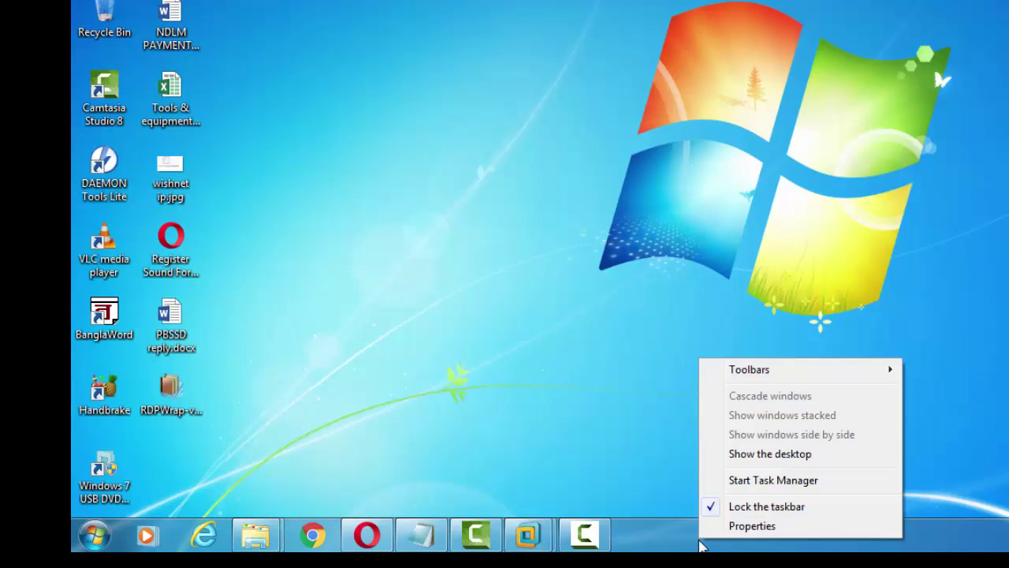
left_click(741, 526)
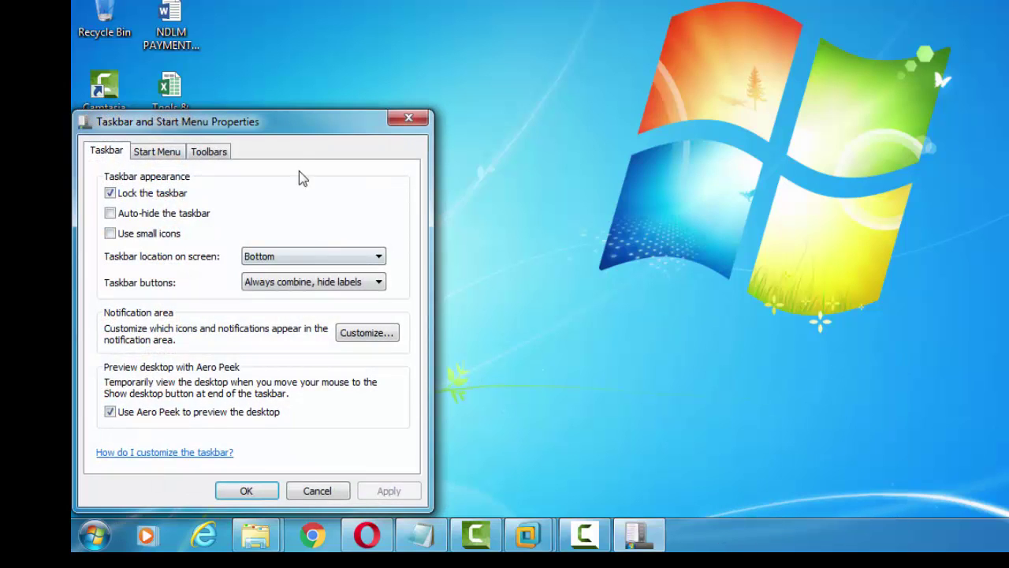
left_click_drag(283, 128, 450, 70)
left_click(347, 89)
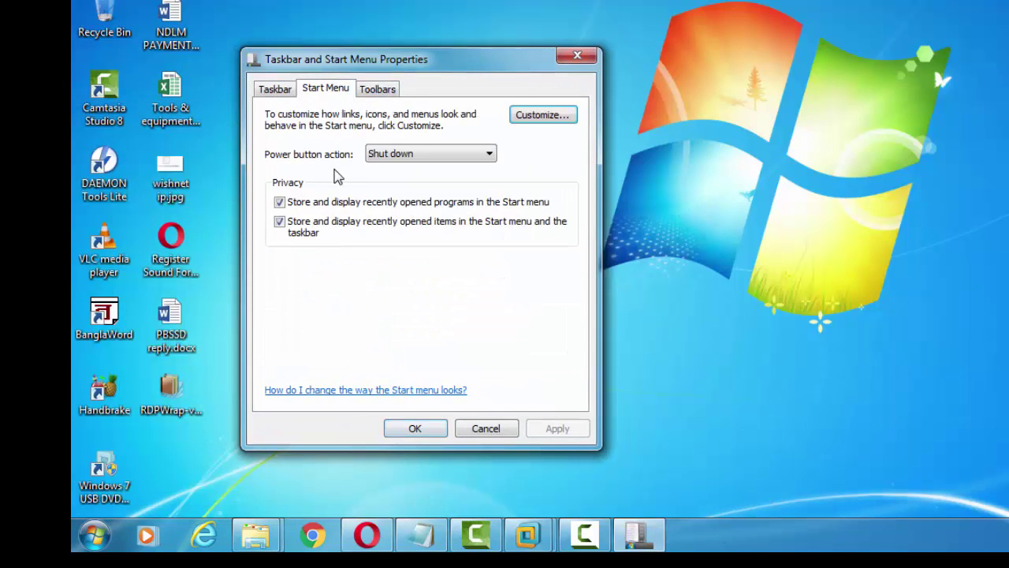
left_click(564, 118)
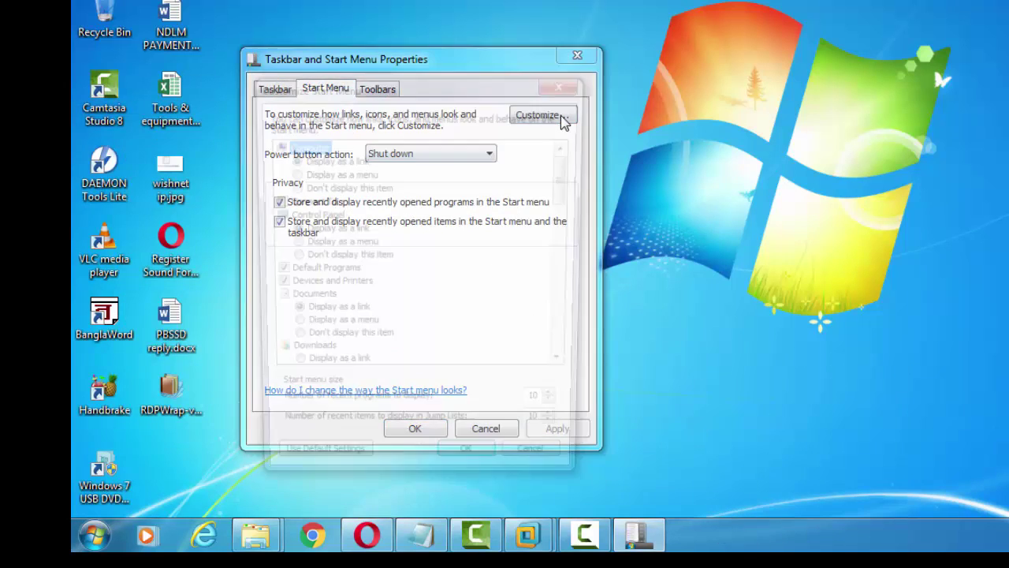
left_click_drag(569, 193, 566, 309)
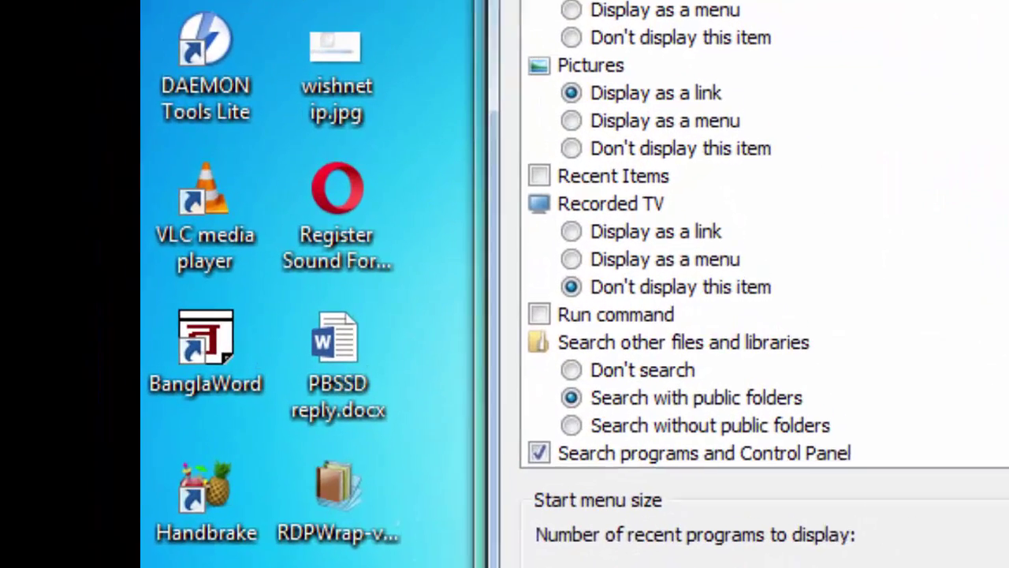
left_click(637, 318)
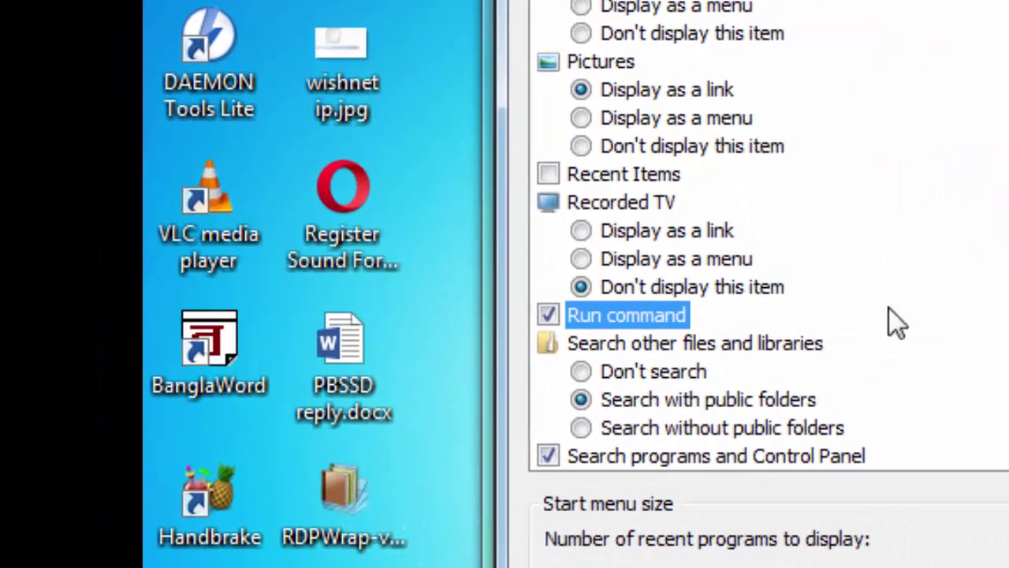
key("Return")
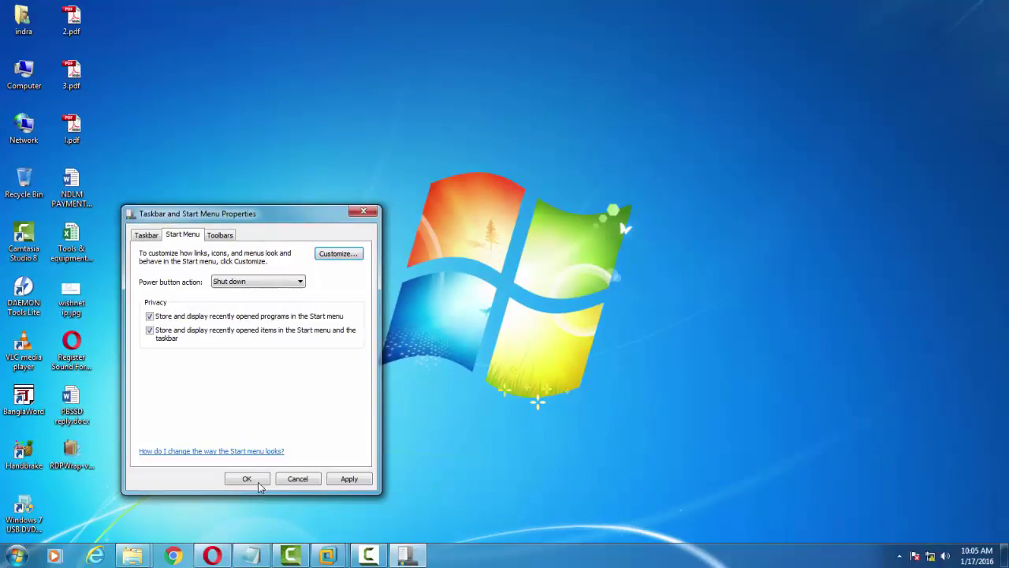
Step: Apply the Start menu properties, refresh the Windows 7 desktop, and bring up the screen recorder
left_click(255, 480)
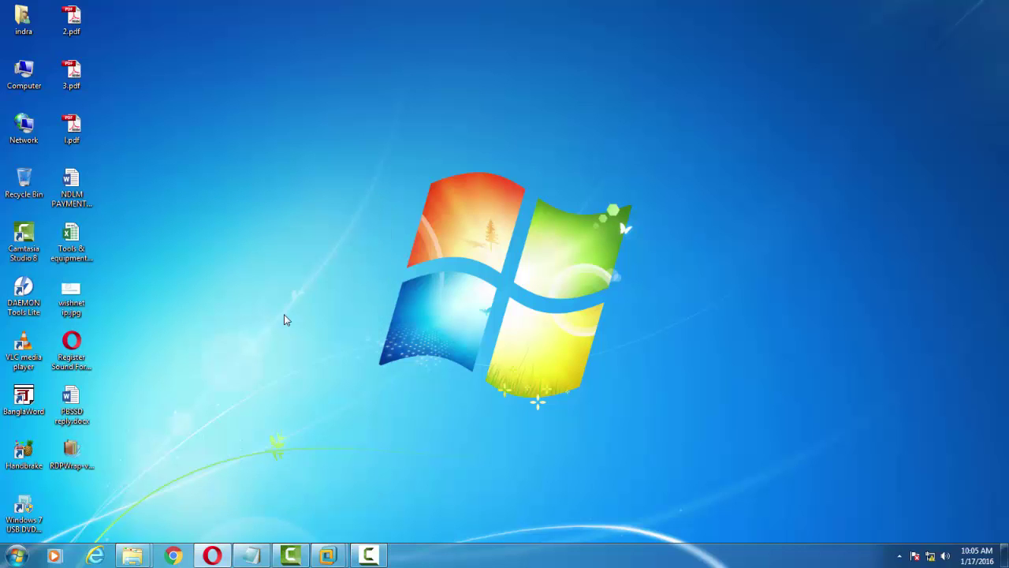
right_click(284, 316)
left_click(332, 358)
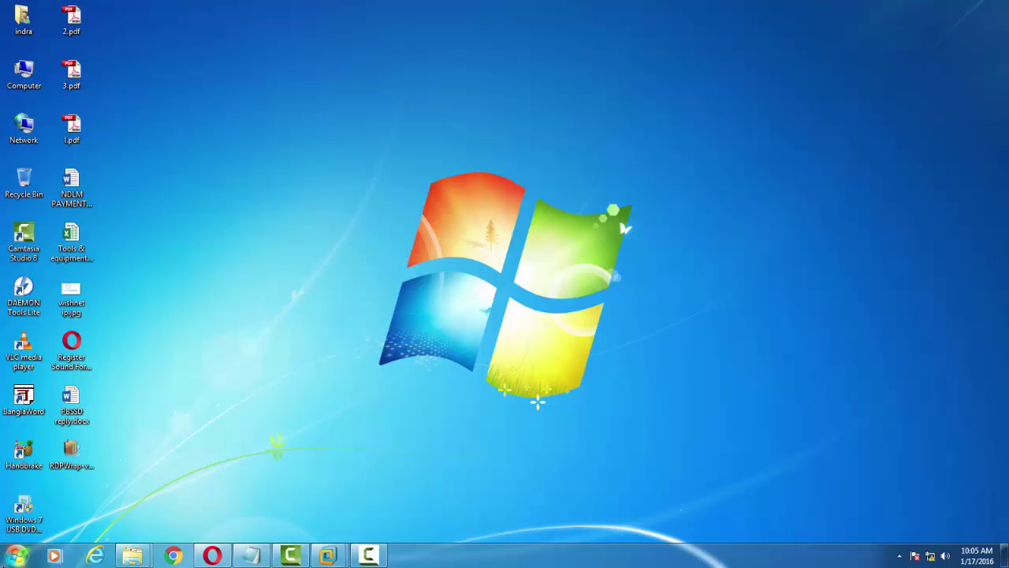
left_click(17, 555)
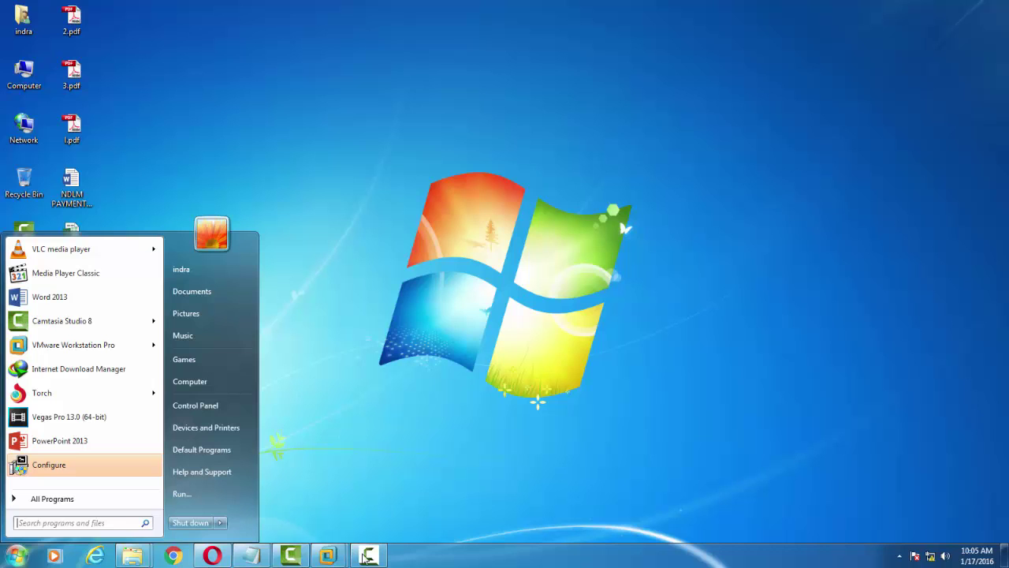
left_click(365, 556)
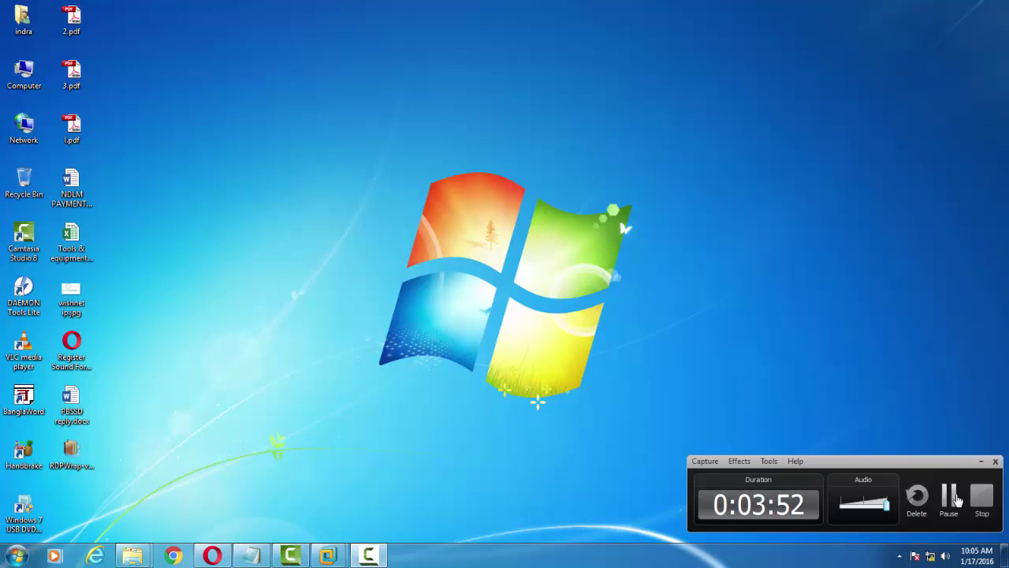
Step: Open the Run box, enter mstsc in it, then search the Start menu for 'remote'
left_click(18, 555)
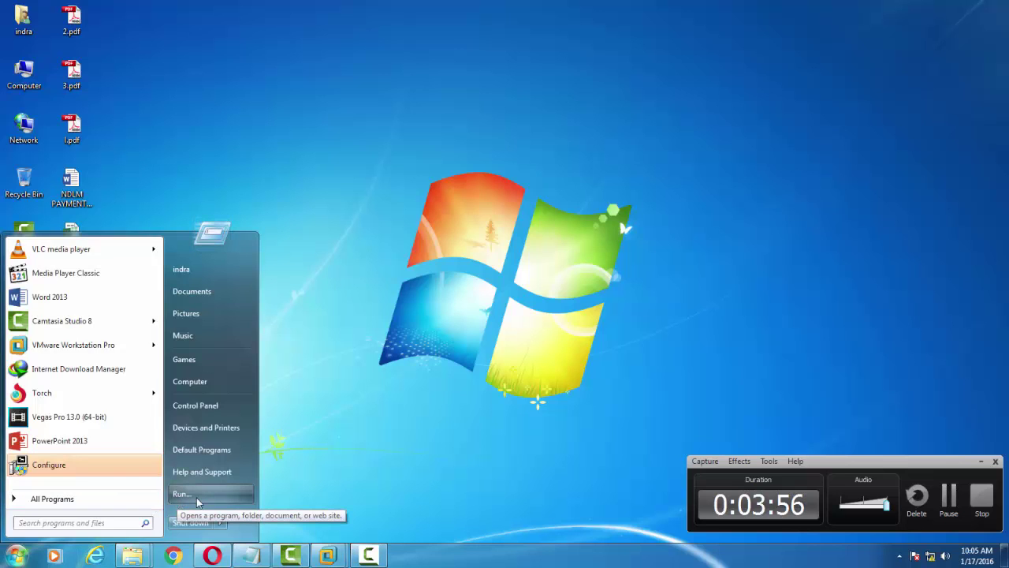
left_click(197, 496)
mouse_move(1005, 557)
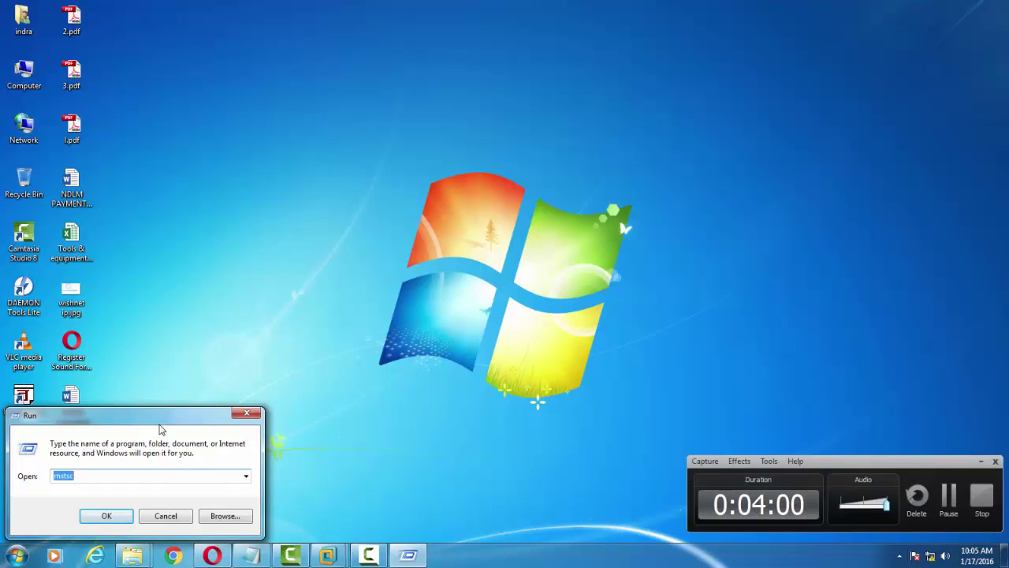
left_click_drag(158, 418, 297, 396)
left_click(450, 281)
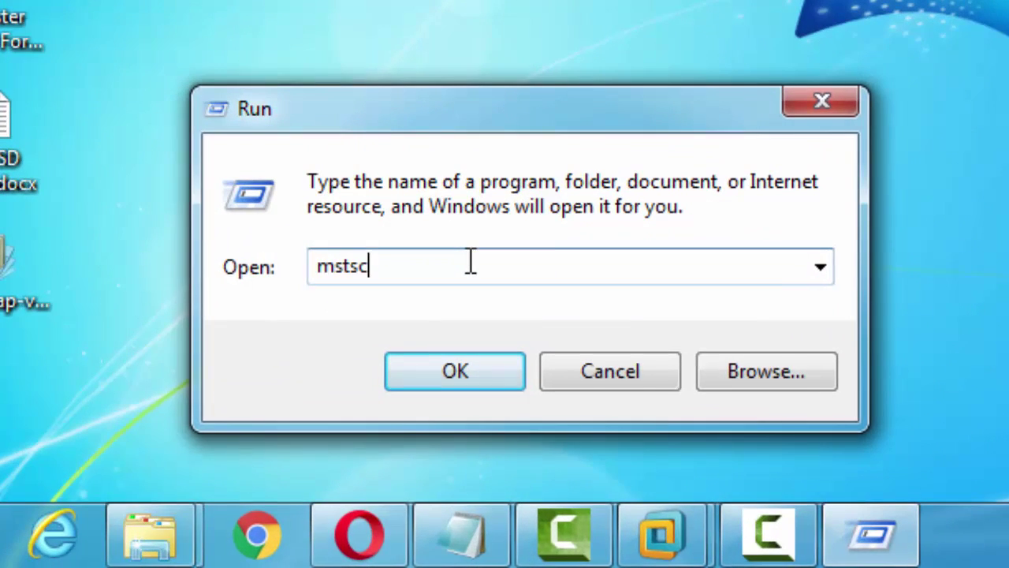
key("BackSpace")
key("BackSpace")
key("BackSpace")
key("BackSpace")
key("BackSpace")
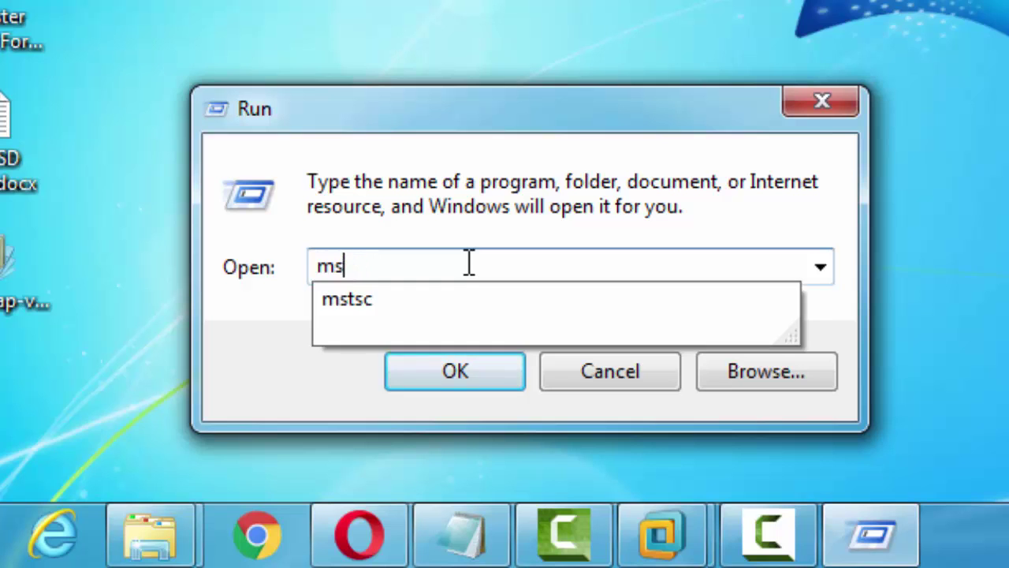
type("mstsc")
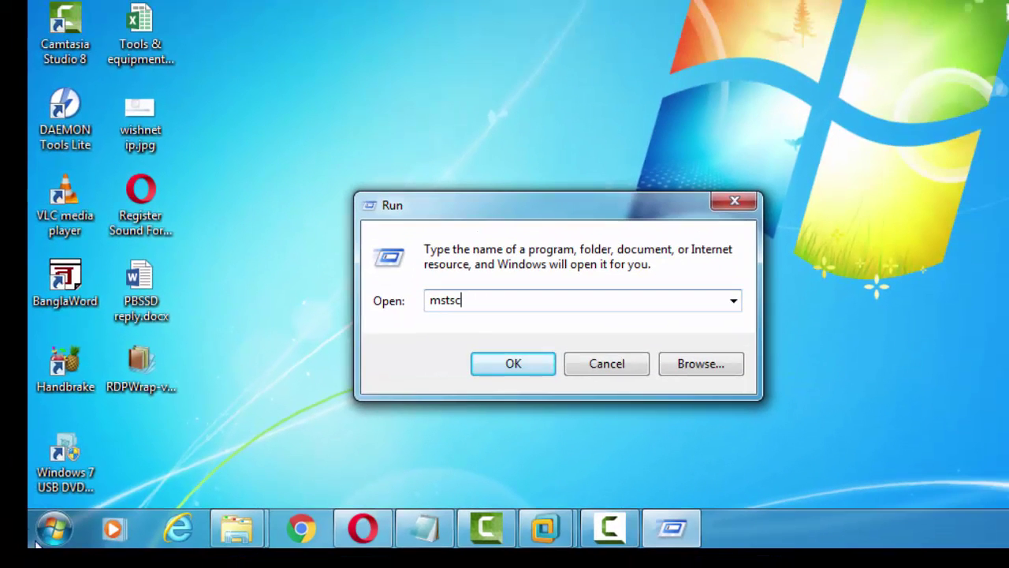
left_click(55, 539)
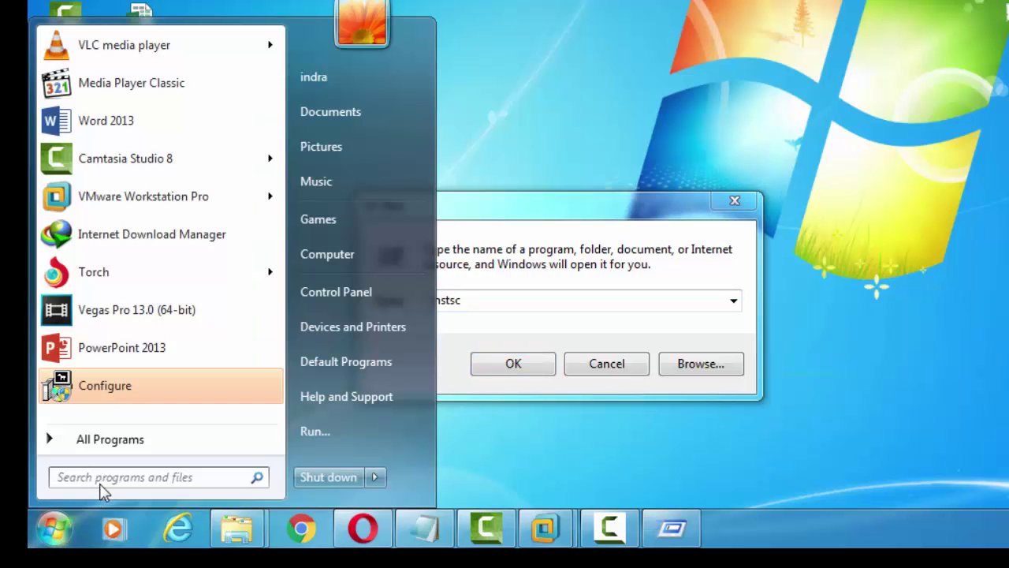
type("remo")
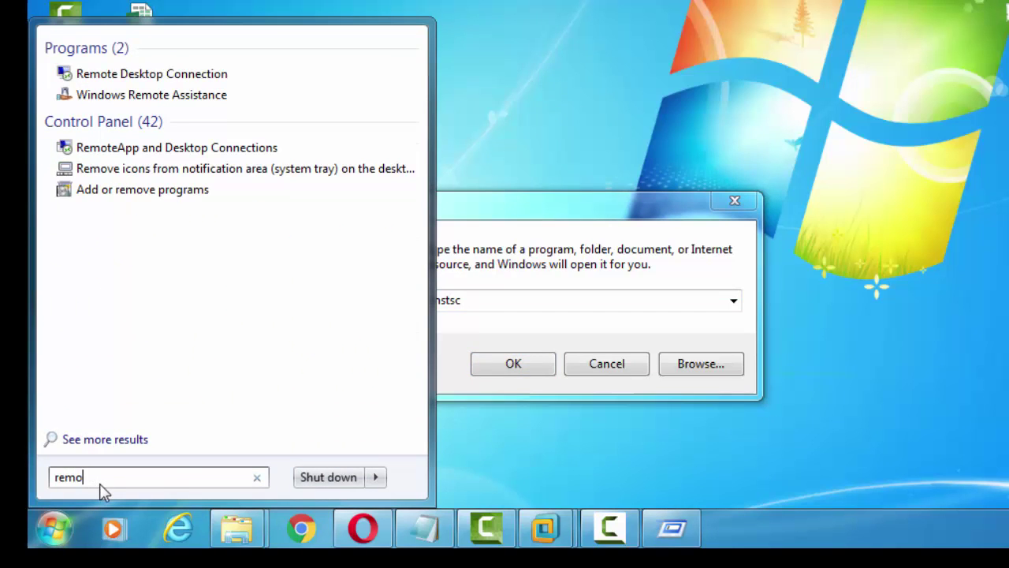
type("te")
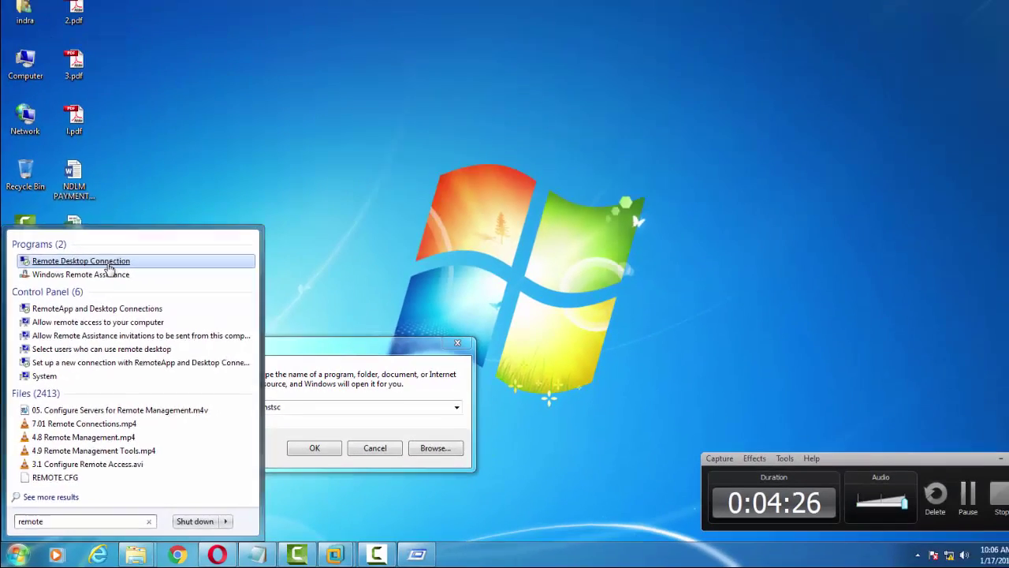
Step: Launch Remote Desktop Connection from search and from Run with mstsc, then set the computer to 192.168.10.1
left_click(155, 161)
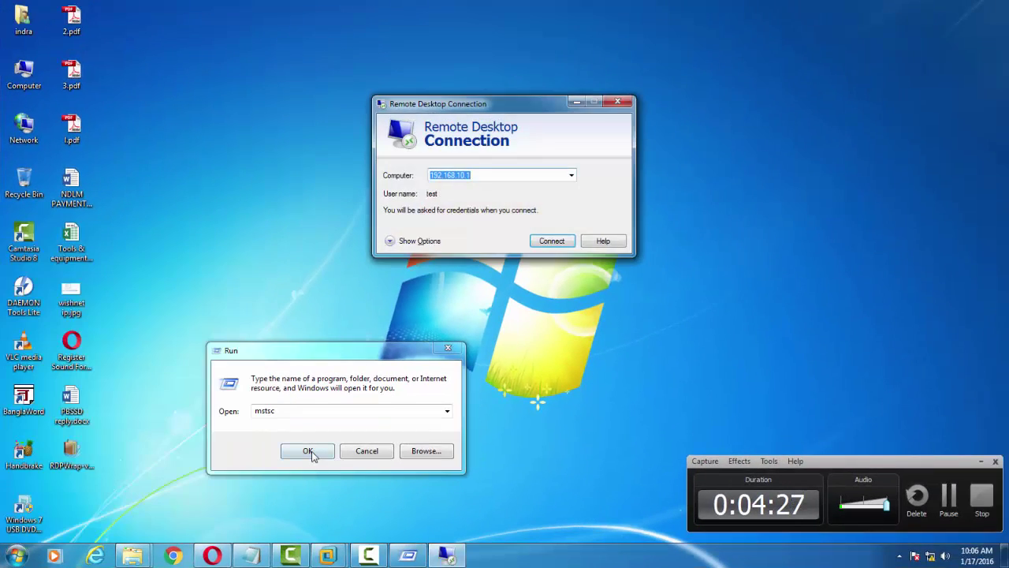
left_click(430, 403)
left_click(308, 451)
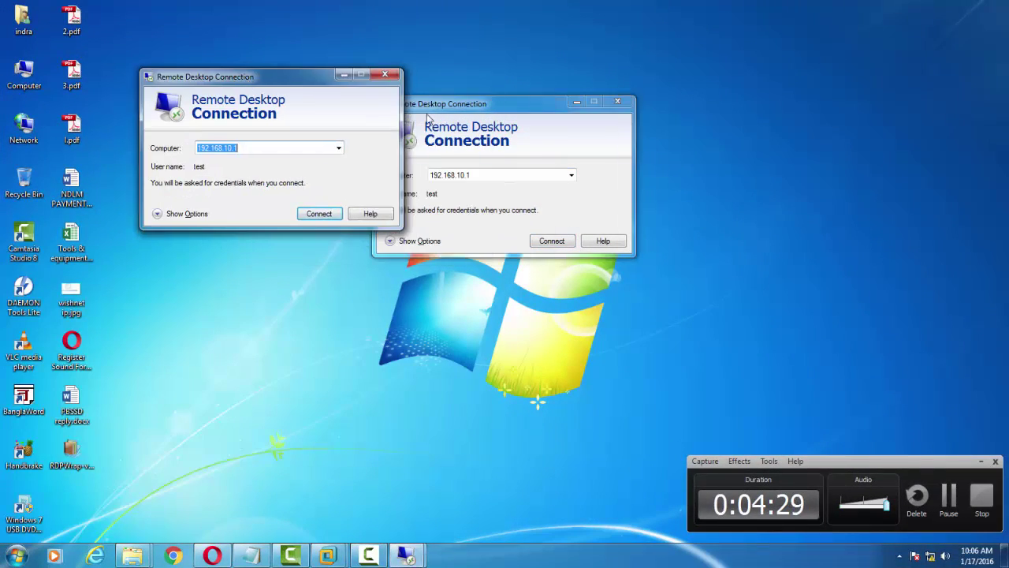
left_click(270, 150)
key("BackSpace")
key("BackSpace")
key("BackSpace")
key("BackSpace")
key("BackSpace")
key("BackSpace")
key("BackSpace")
key("BackSpace")
key("BackSpace")
key("BackSpace")
key("BackSpace")
key("BackSpace")
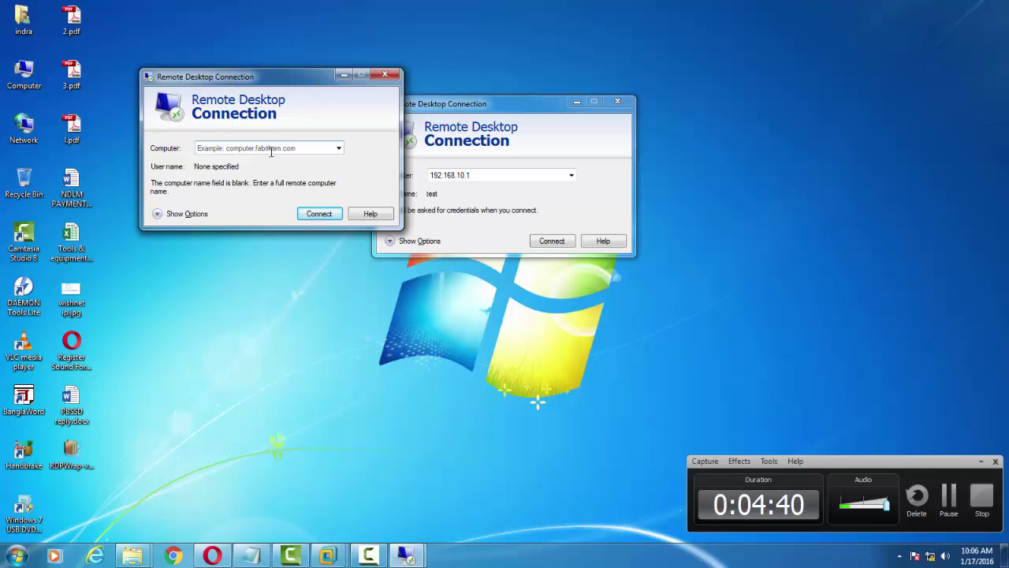
type("192")
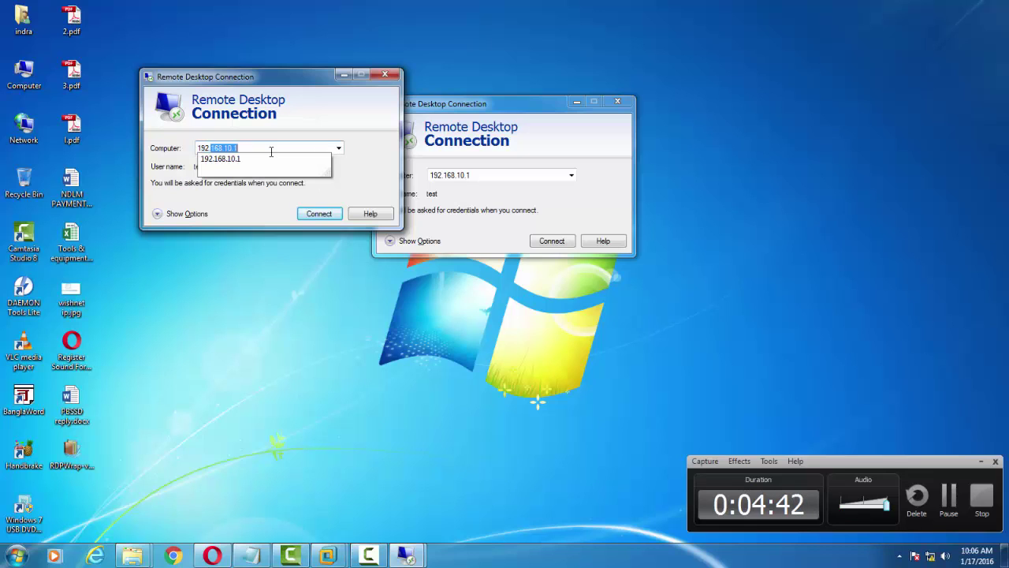
type(".168.10.1")
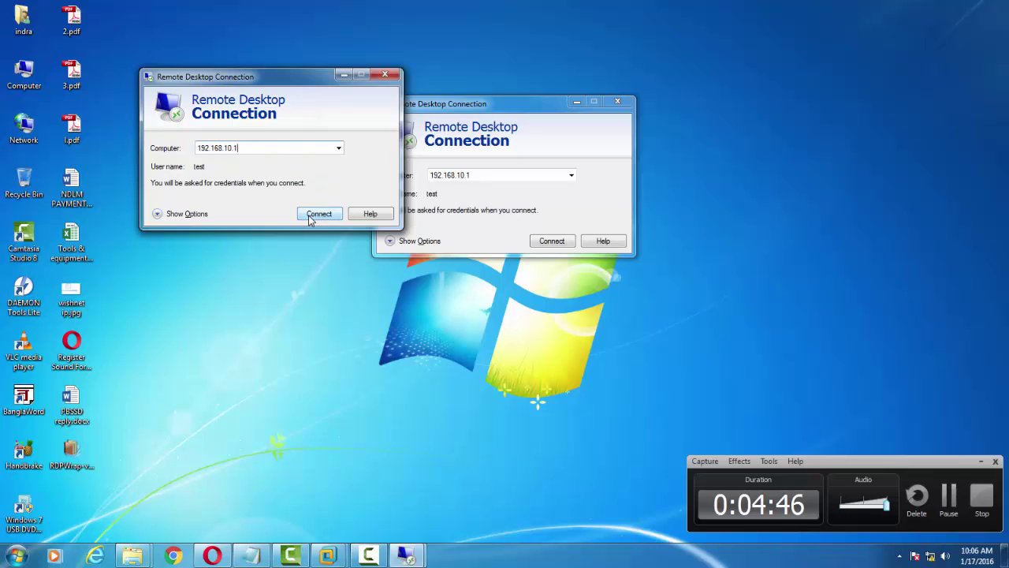
Step: Connect to 192.168.10.1 with another account, entering its user name and password
left_click(319, 214)
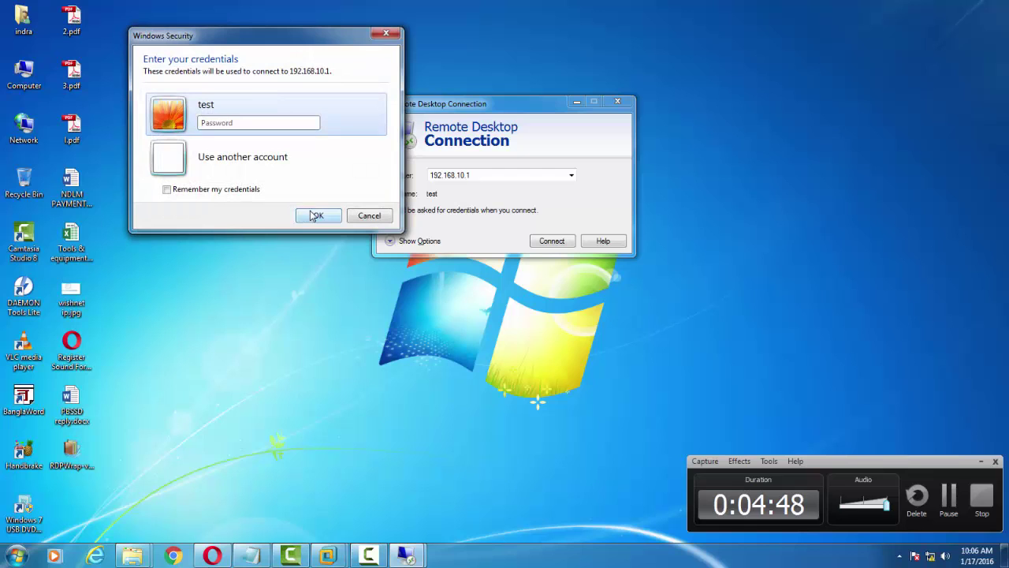
left_click(244, 158)
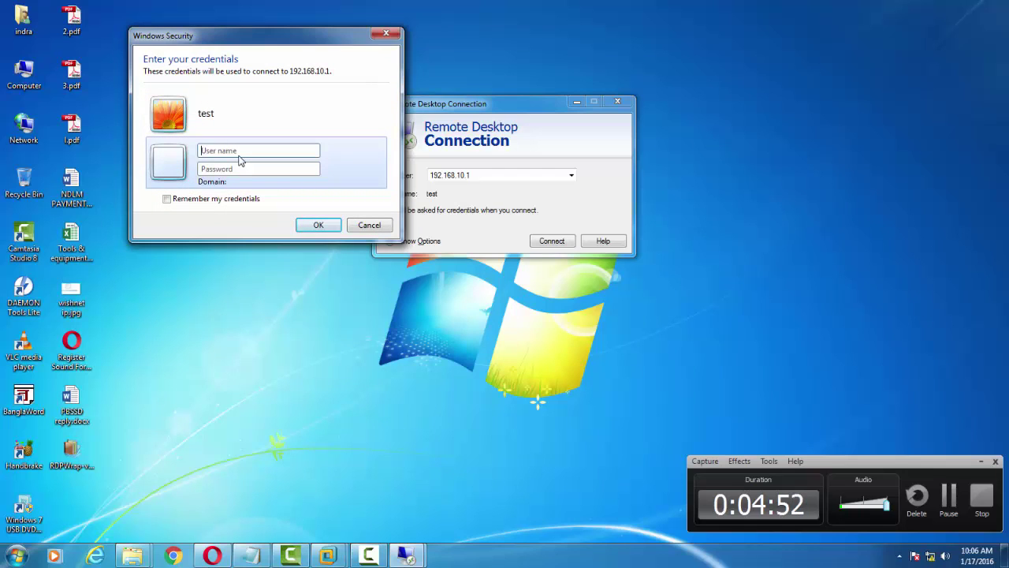
type("use")
type("••")
type("•")
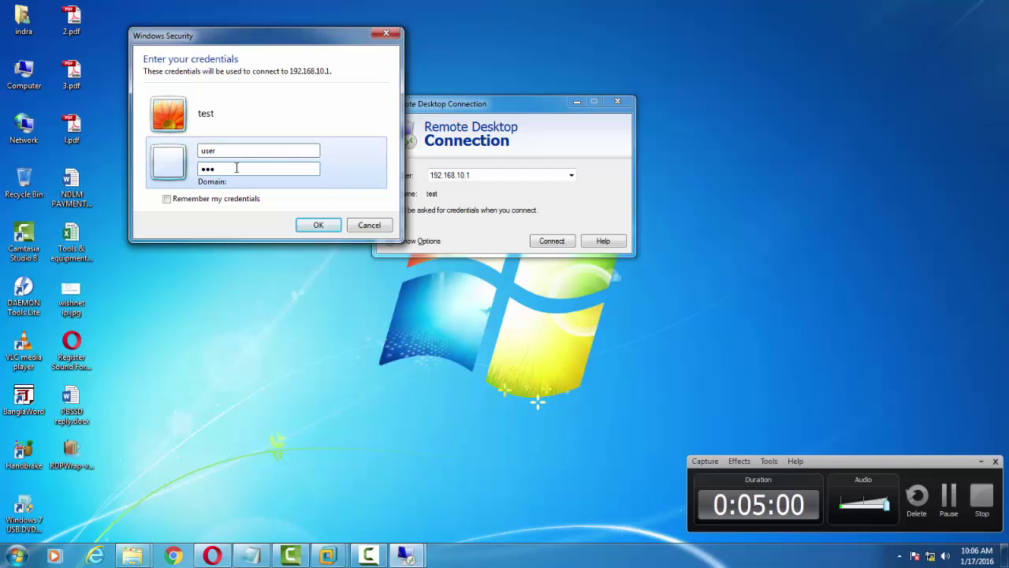
key("Return")
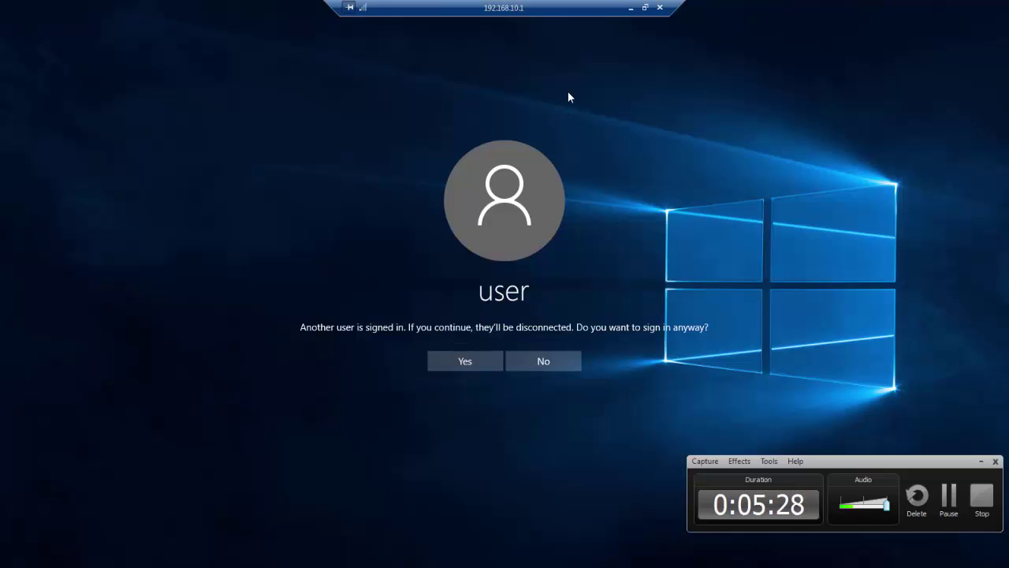
Step: Switch between the local desktop, the Windows 10 VM and the full-screen remote session
left_click(630, 9)
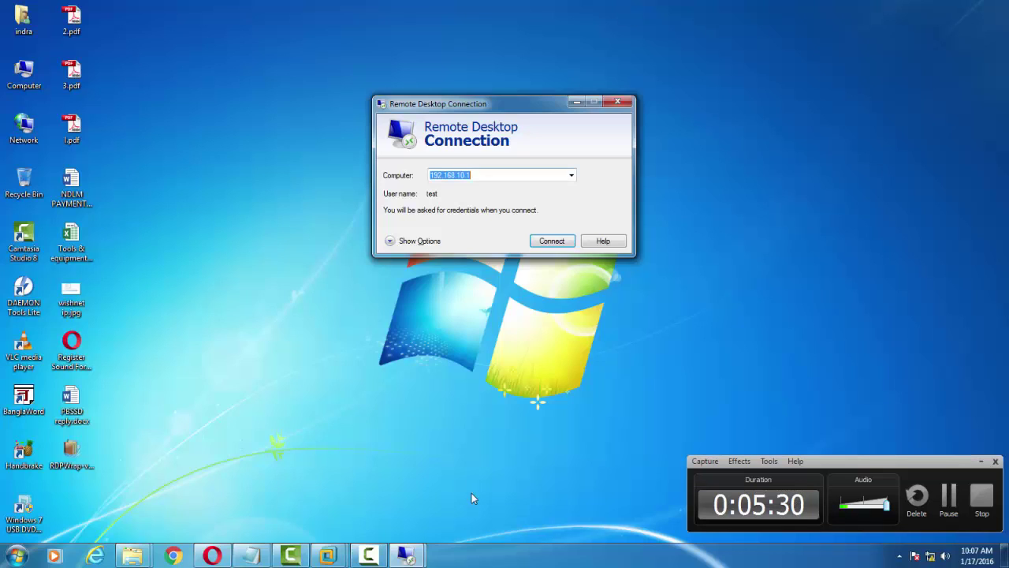
mouse_move(342, 559)
left_click(379, 483)
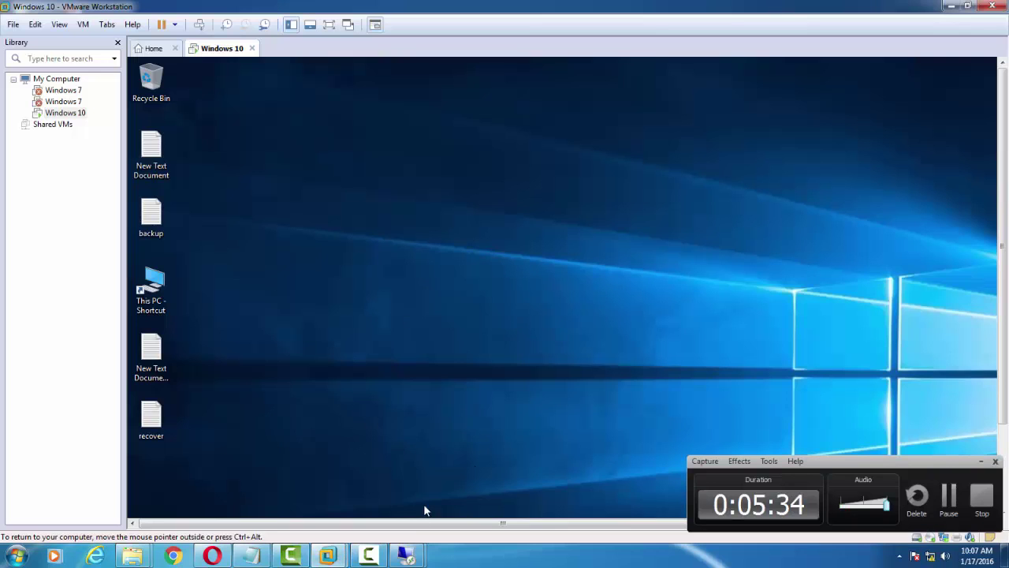
mouse_move(406, 555)
left_click(471, 485)
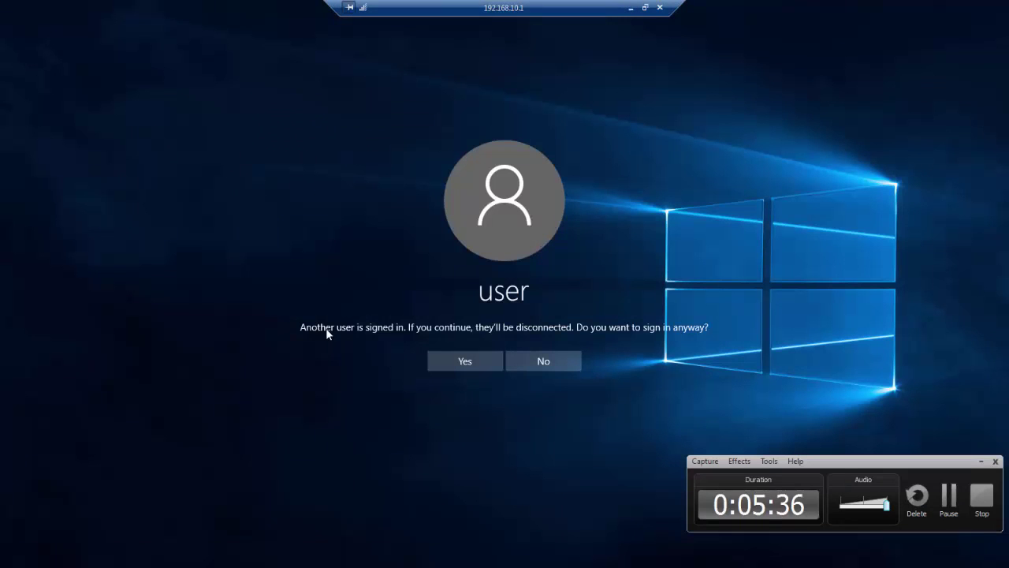
Step: Choose to sign in anyway, allow the takeover on the VM, and return to the remote session
left_click(475, 366)
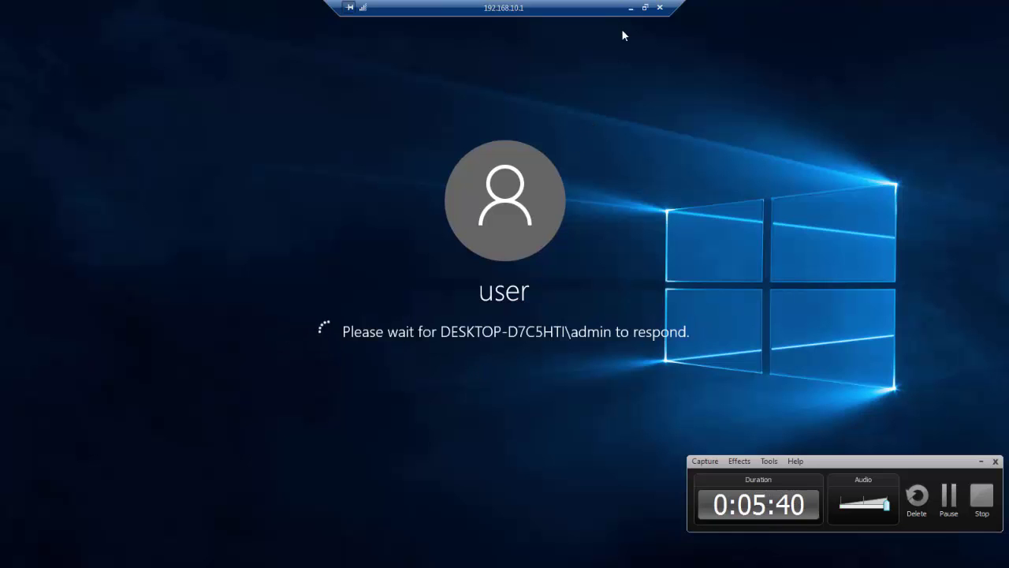
left_click(630, 7)
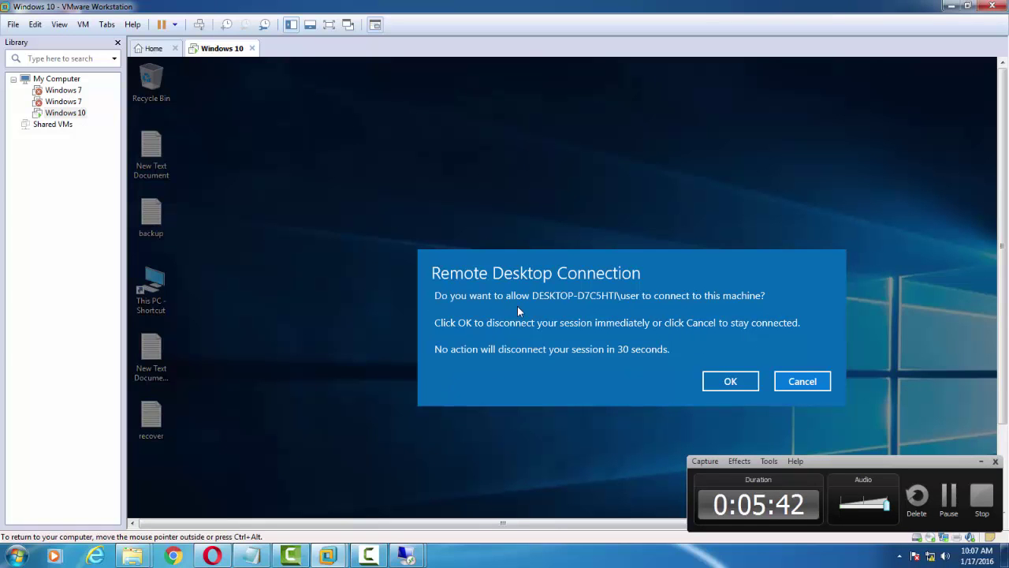
left_click(731, 382)
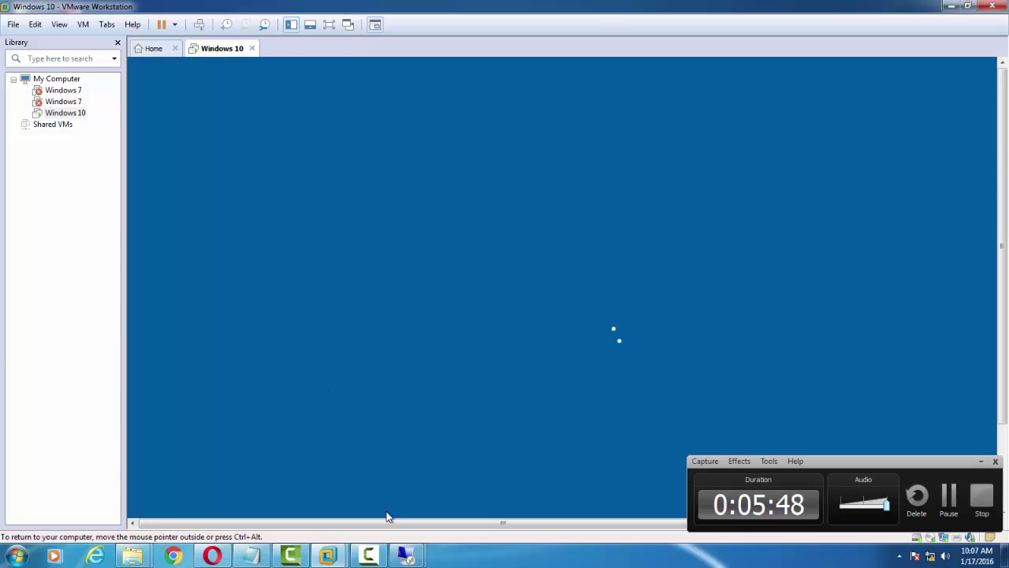
mouse_move(406, 556)
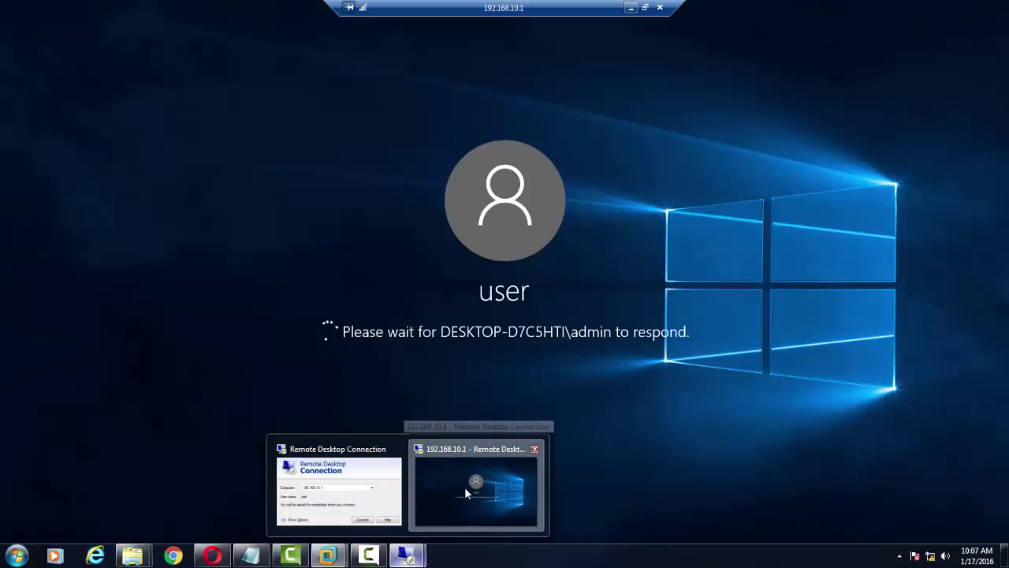
left_click(465, 486)
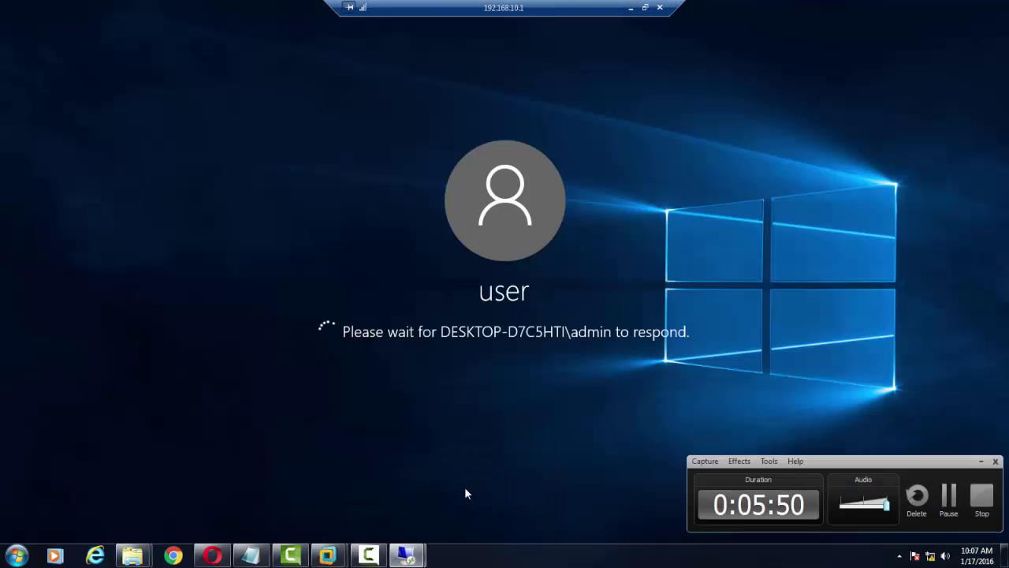
left_click(984, 458)
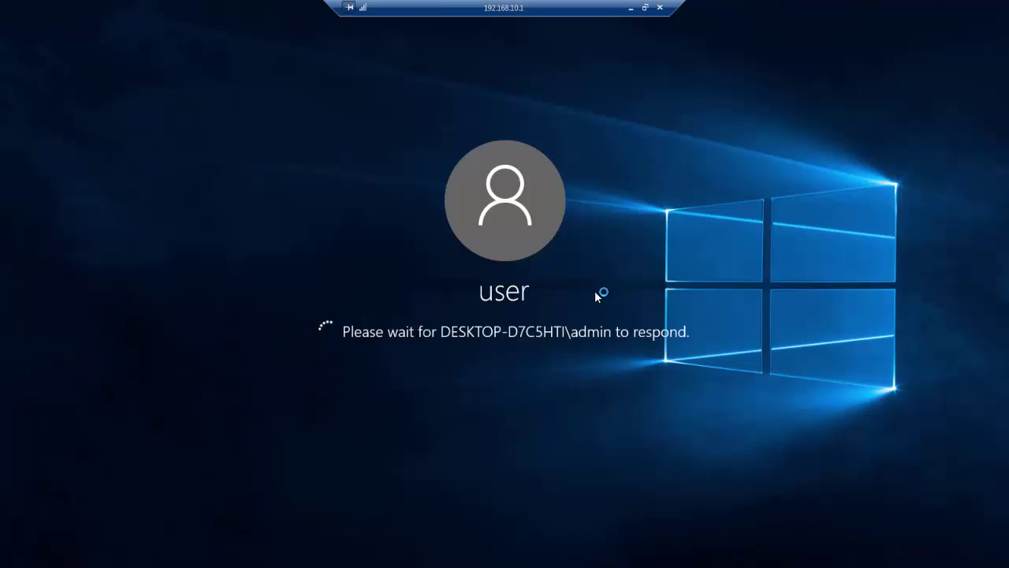
Step: Restore the RDP session to a window and bring it forward until the Recycle Bin desktop appears
left_click(645, 8)
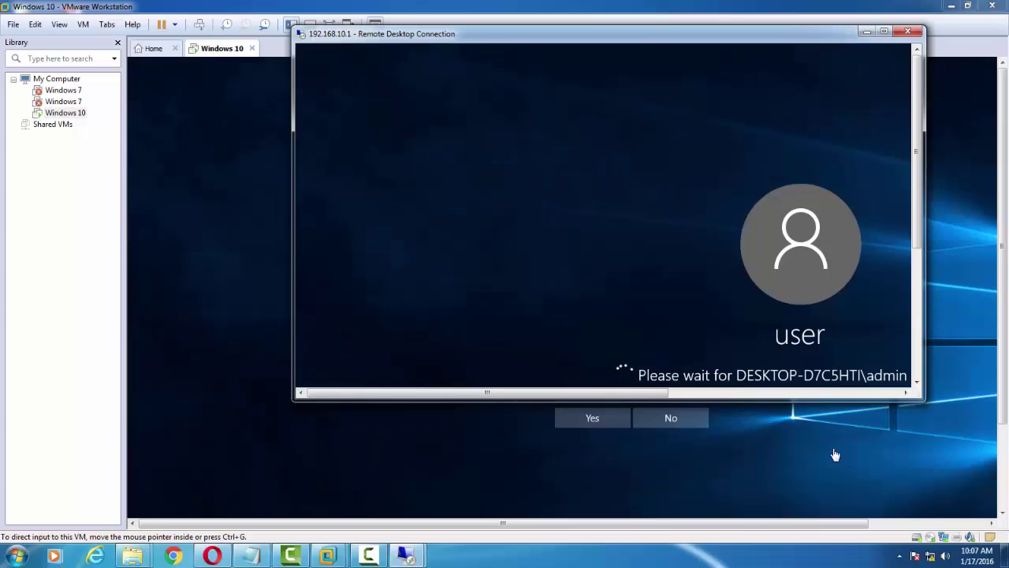
left_click_drag(842, 525, 873, 526)
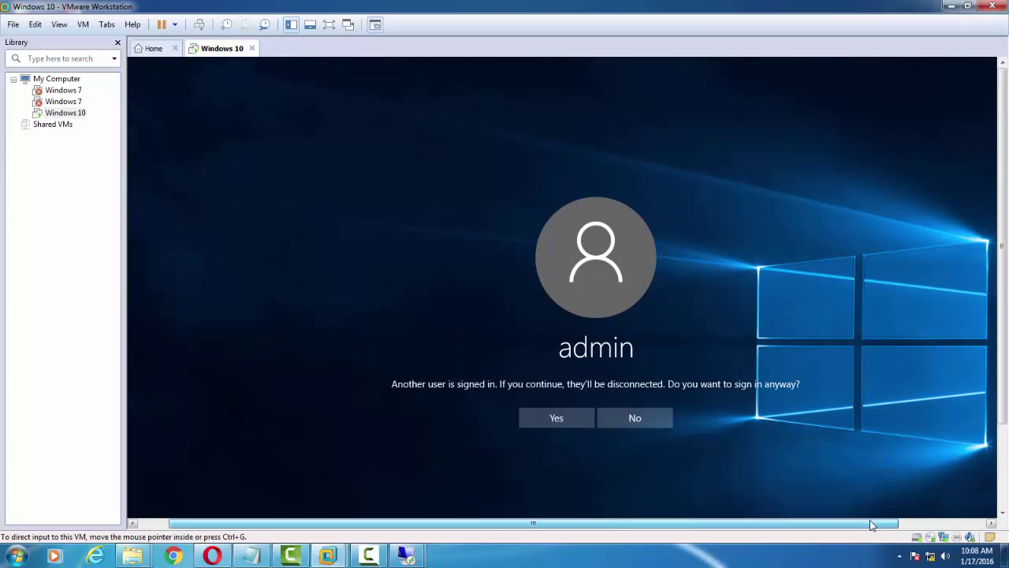
mouse_move(409, 557)
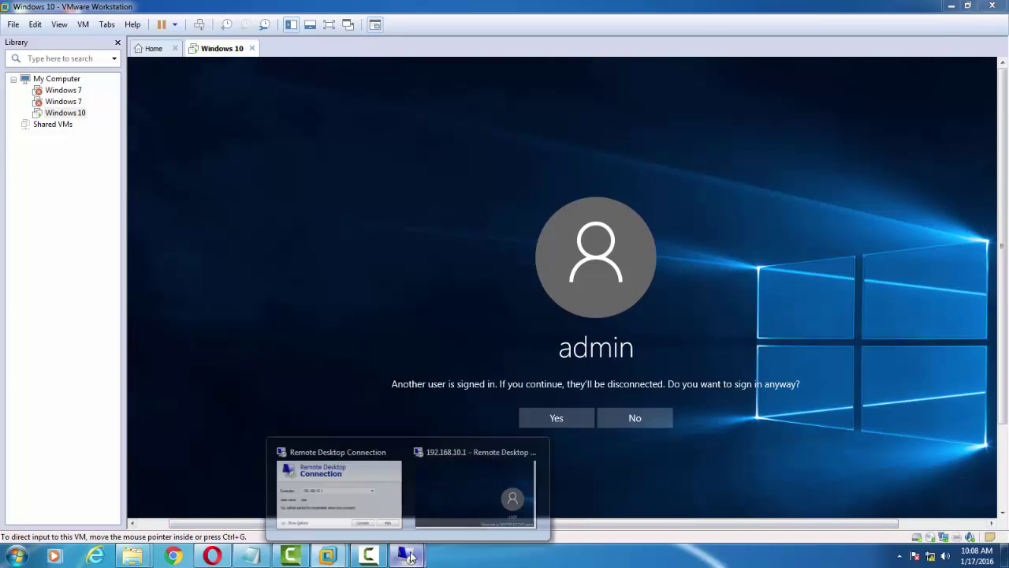
left_click(449, 495)
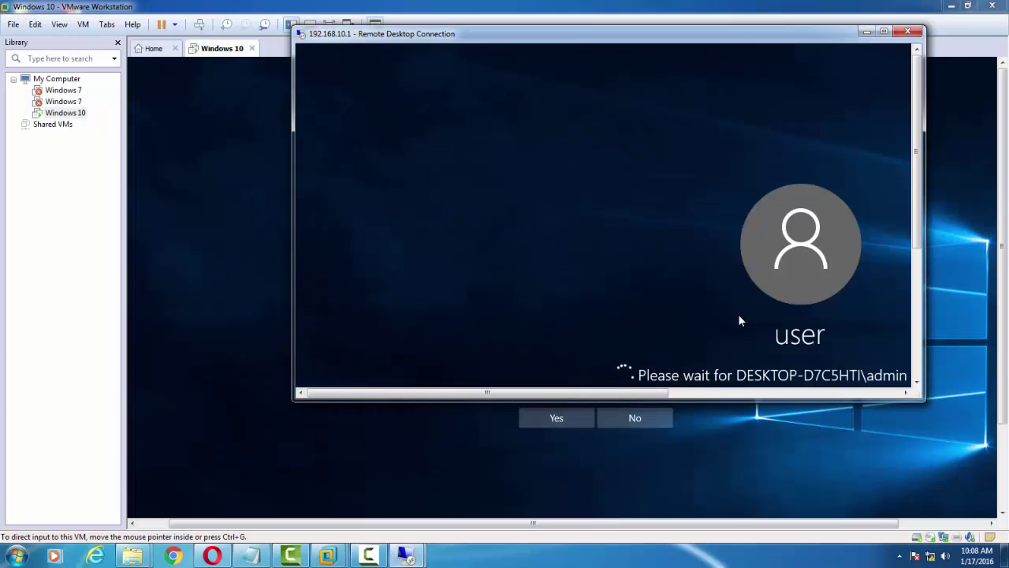
left_click(899, 555)
left_click(897, 406)
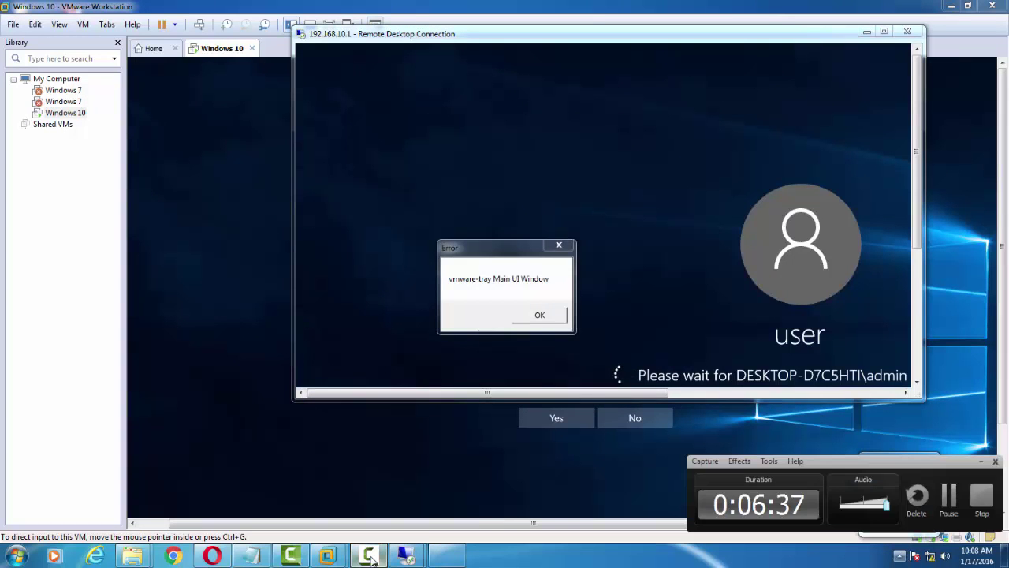
left_click(950, 496)
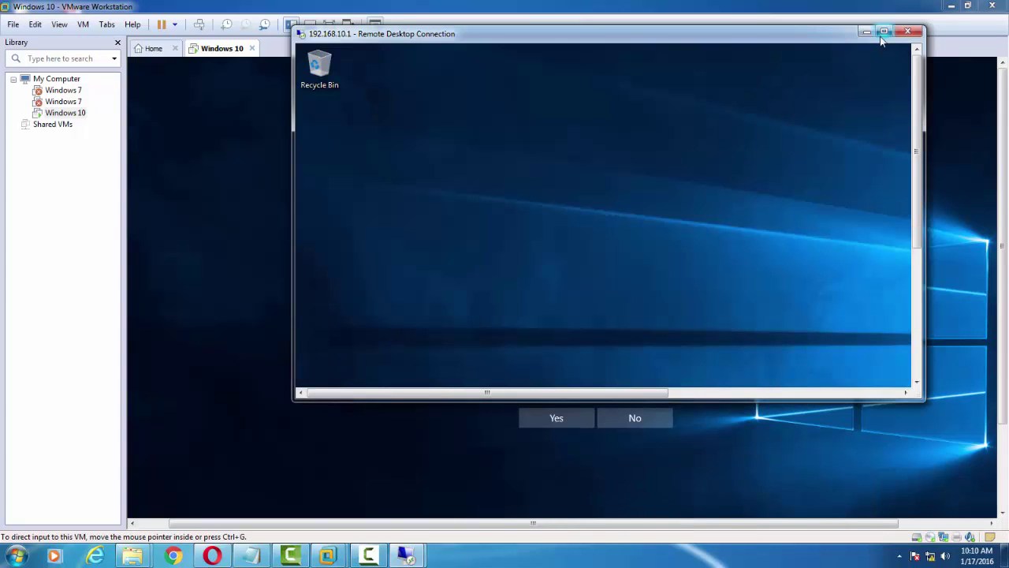
Step: Maximize the RDP window and refresh the remote Windows 10 desktop five times
left_click(883, 33)
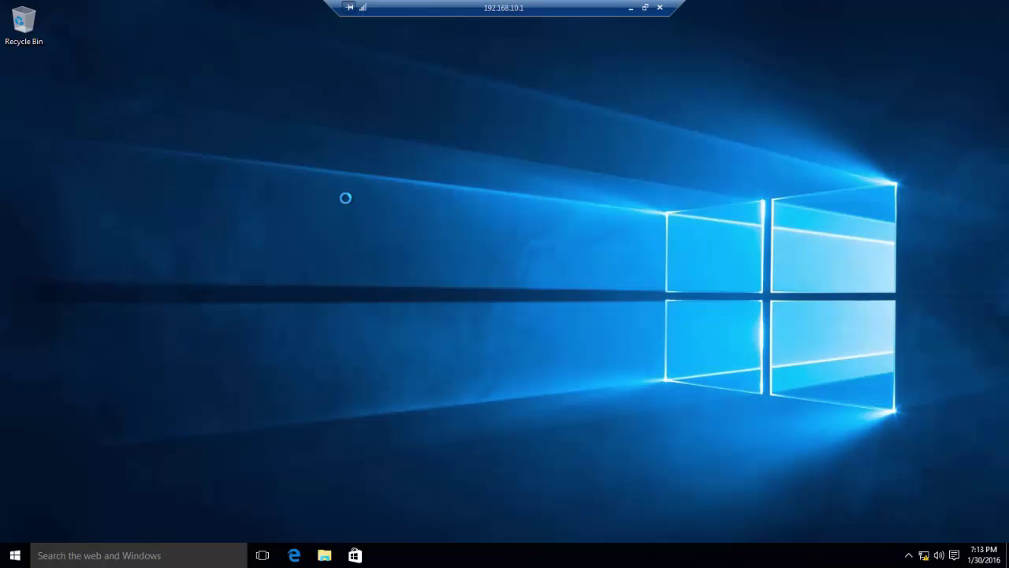
right_click(254, 249)
left_click(298, 287)
right_click(254, 256)
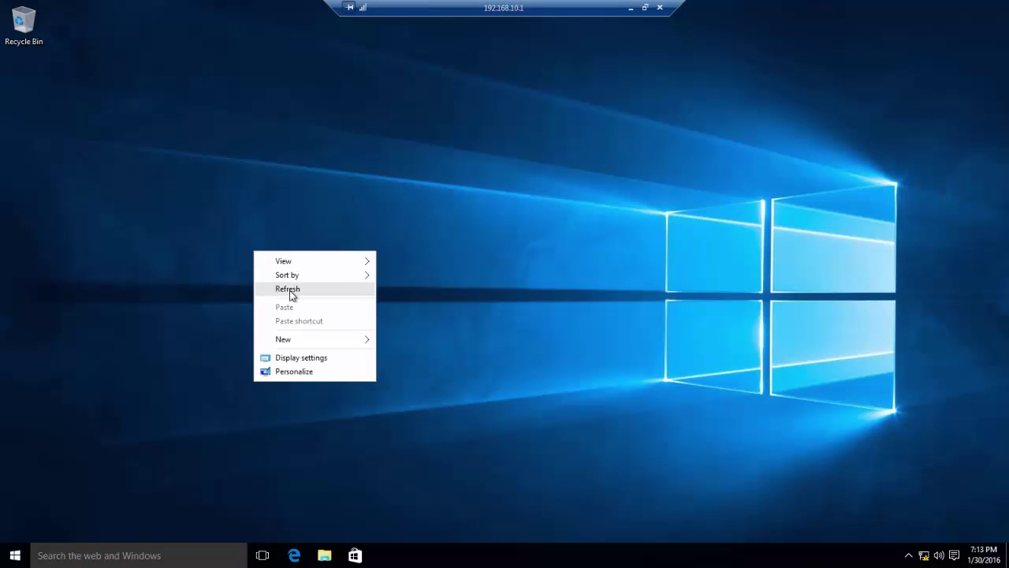
left_click(291, 287)
right_click(177, 253)
left_click(203, 286)
right_click(129, 261)
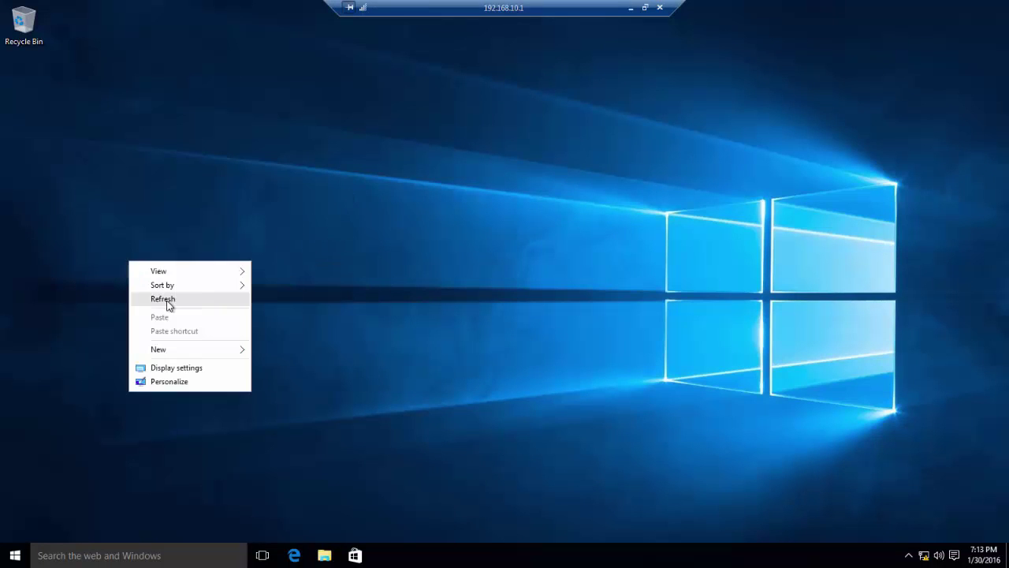
left_click(166, 299)
right_click(144, 269)
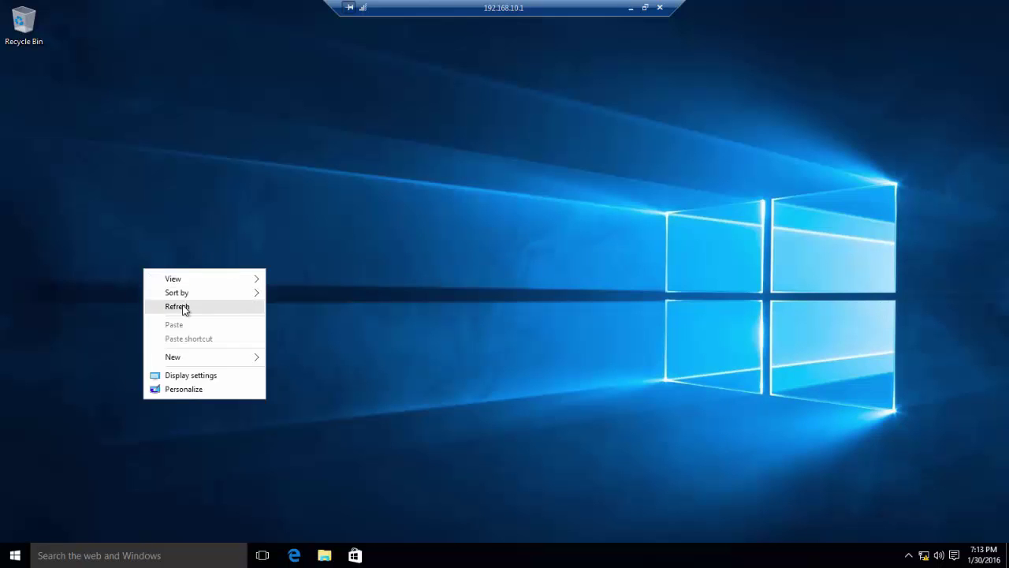
left_click(183, 308)
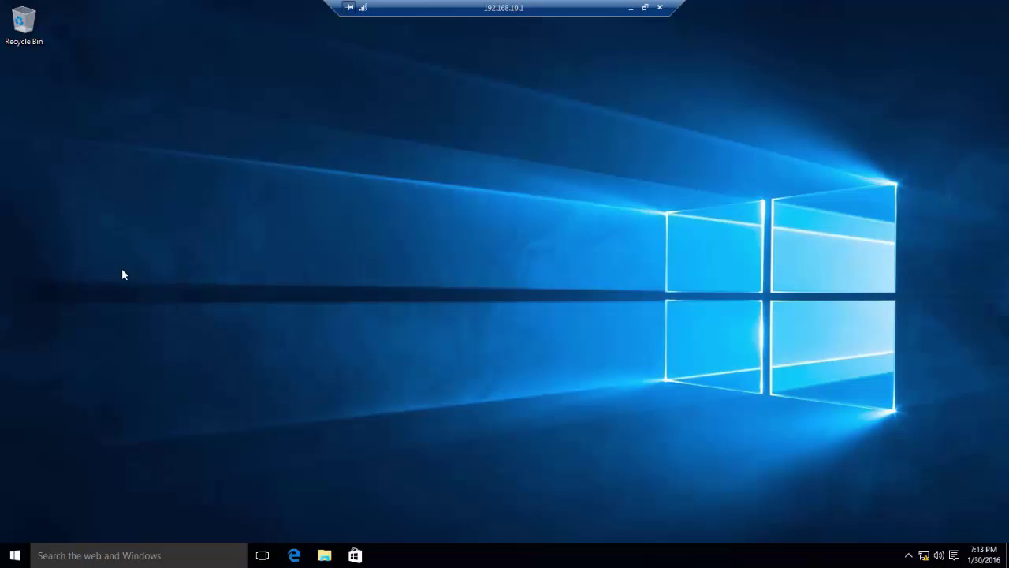
left_click(15, 556)
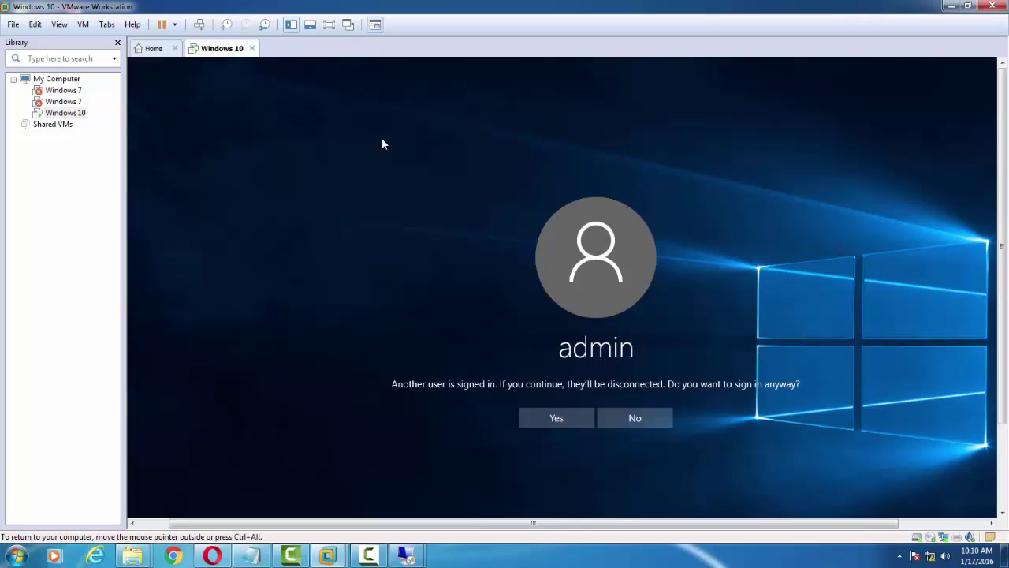
Step: Switch the VM console to full screen with Ctrl+Alt+Enter
key("ctrl+alt+Return")
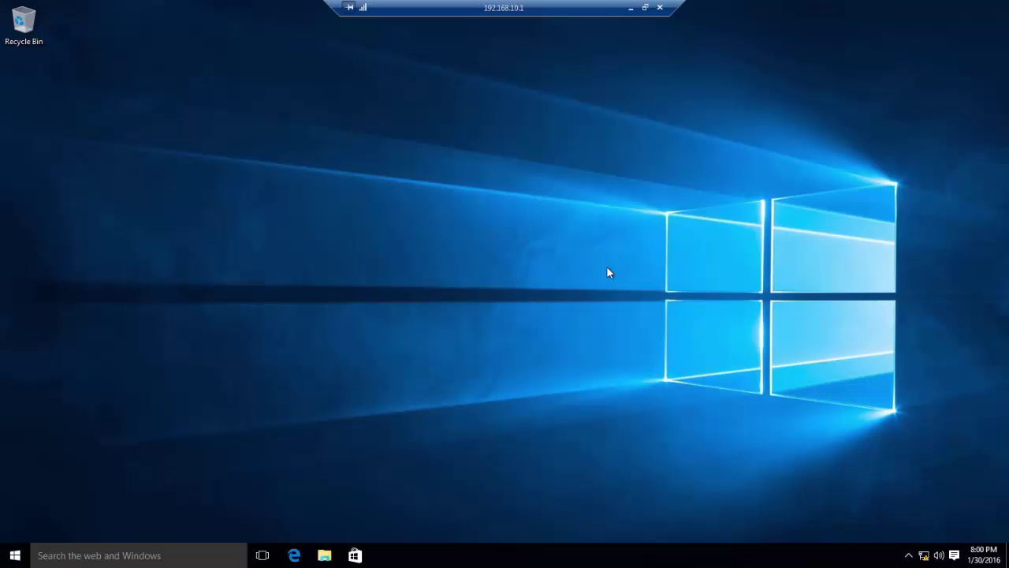
left_click(630, 8)
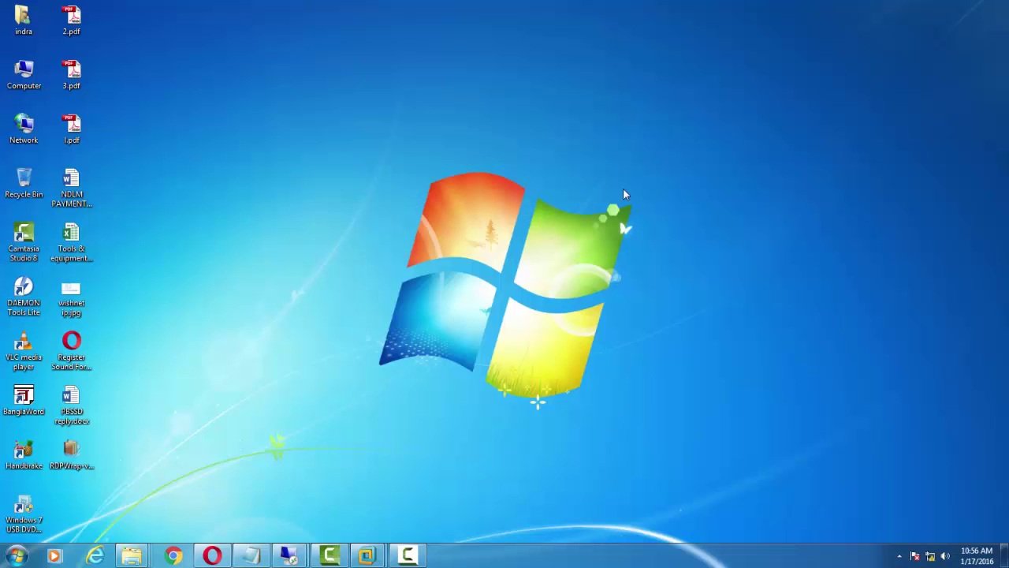
mouse_move(290, 556)
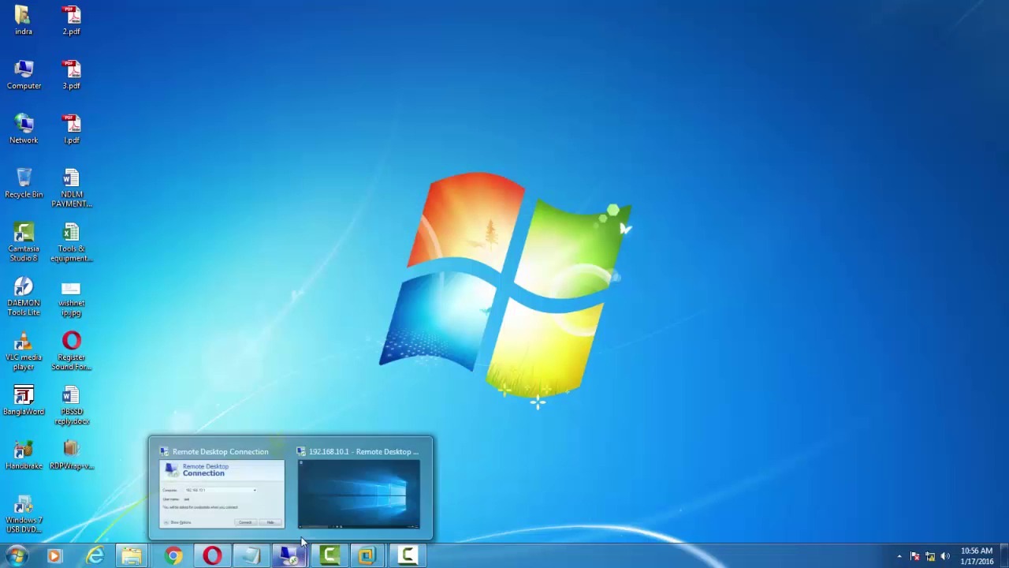
left_click(349, 482)
right_click(285, 223)
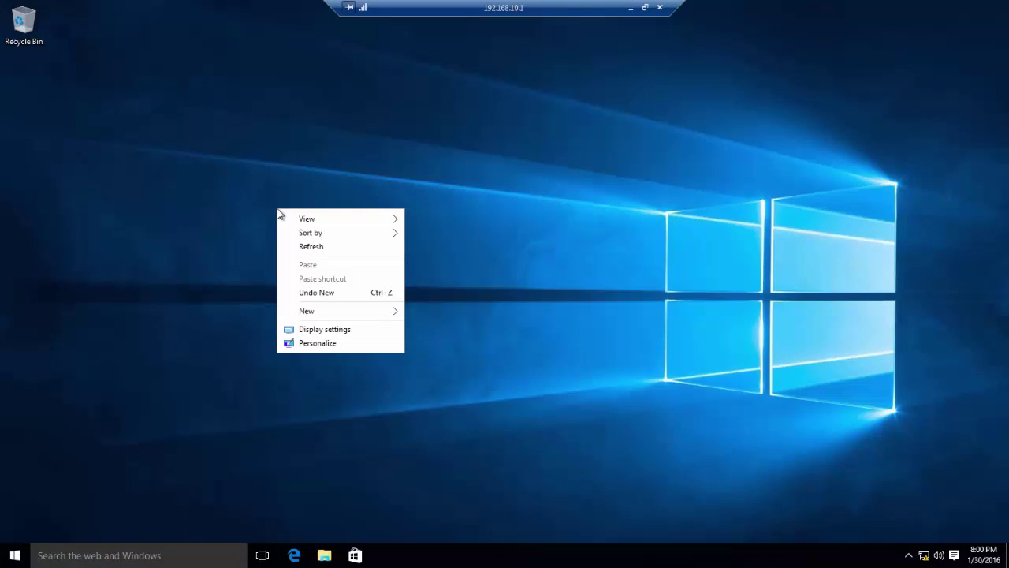
left_click(303, 246)
right_click(257, 191)
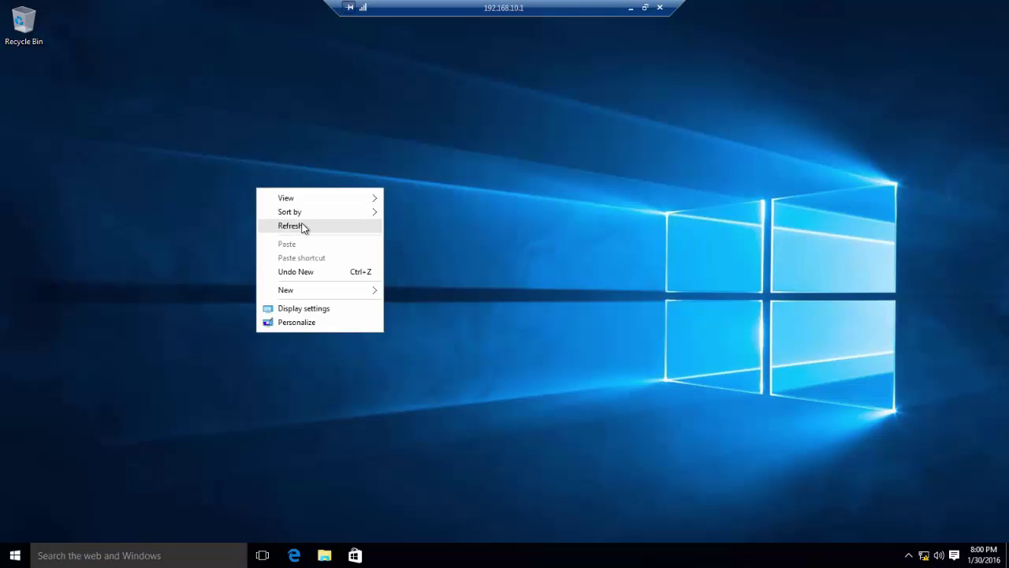
left_click(302, 225)
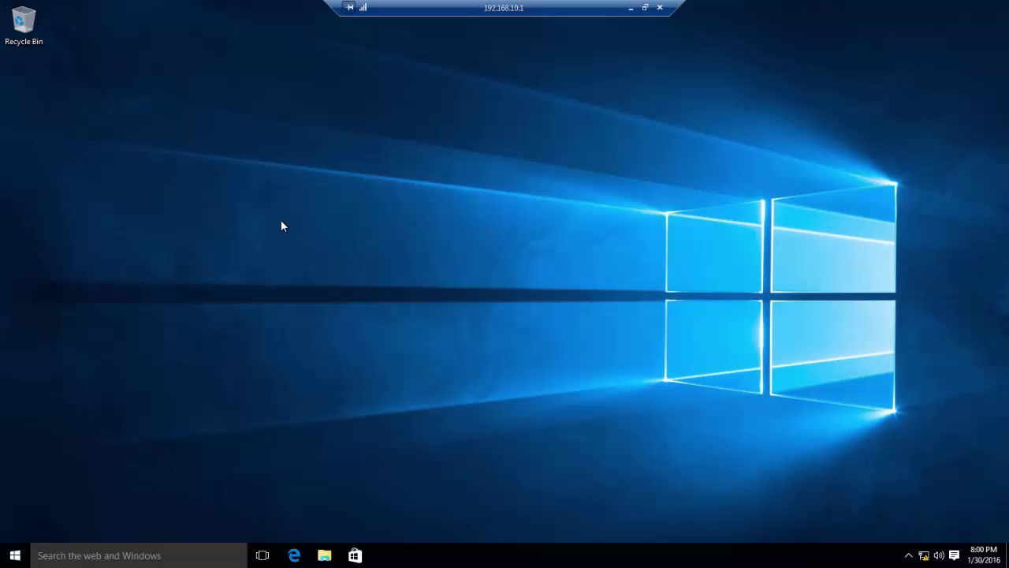
right_click(282, 221)
left_click(316, 256)
right_click(328, 179)
left_click(330, 210)
right_click(329, 210)
left_click(353, 242)
right_click(230, 249)
left_click(269, 286)
left_click(15, 549)
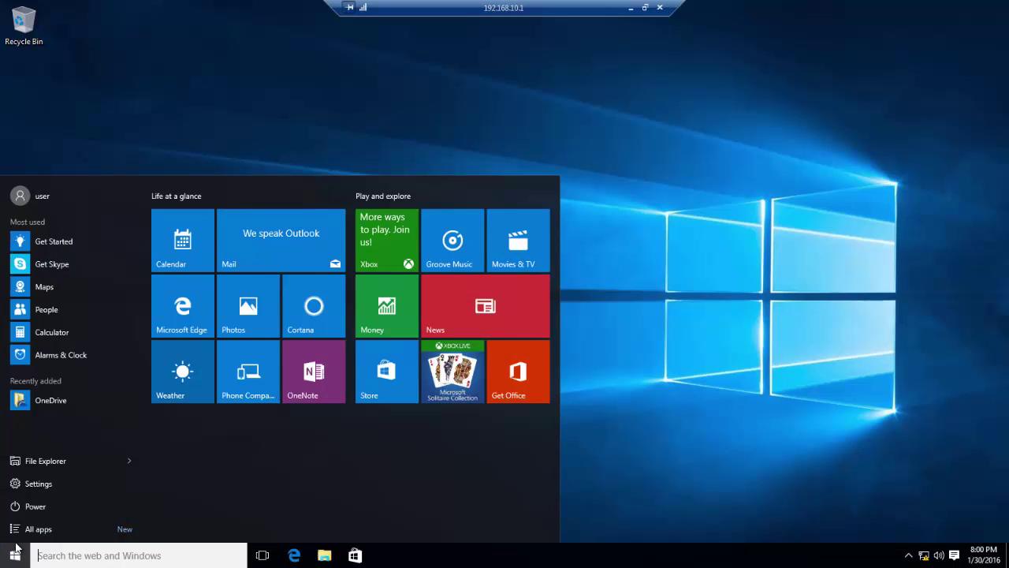
left_click(66, 459)
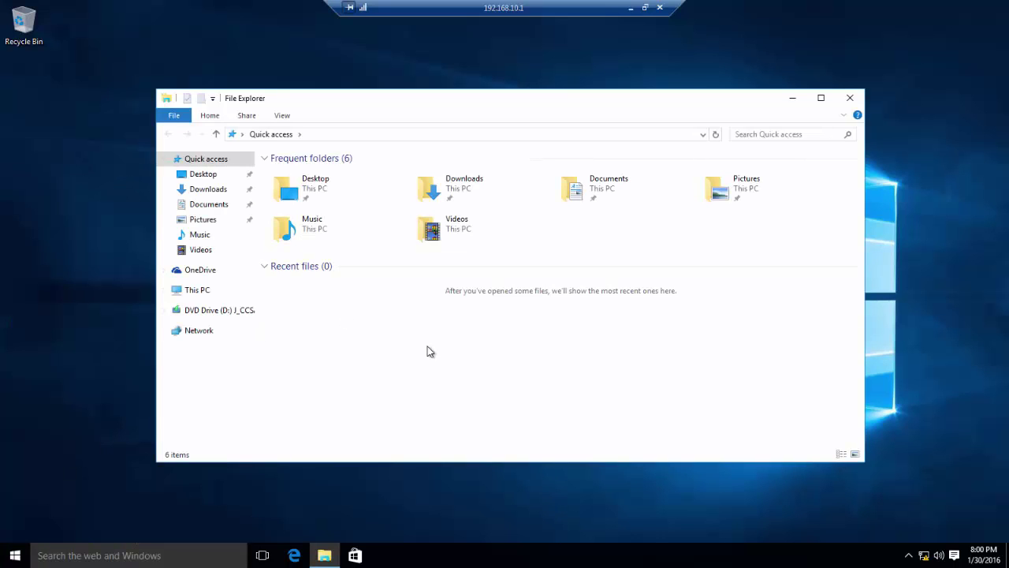
left_click(206, 294)
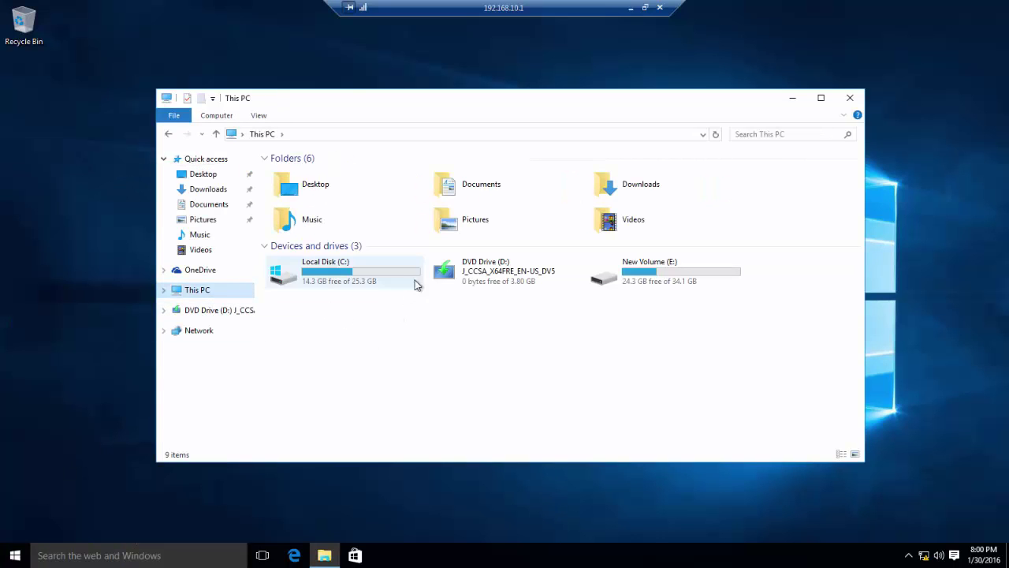
double_click(392, 276)
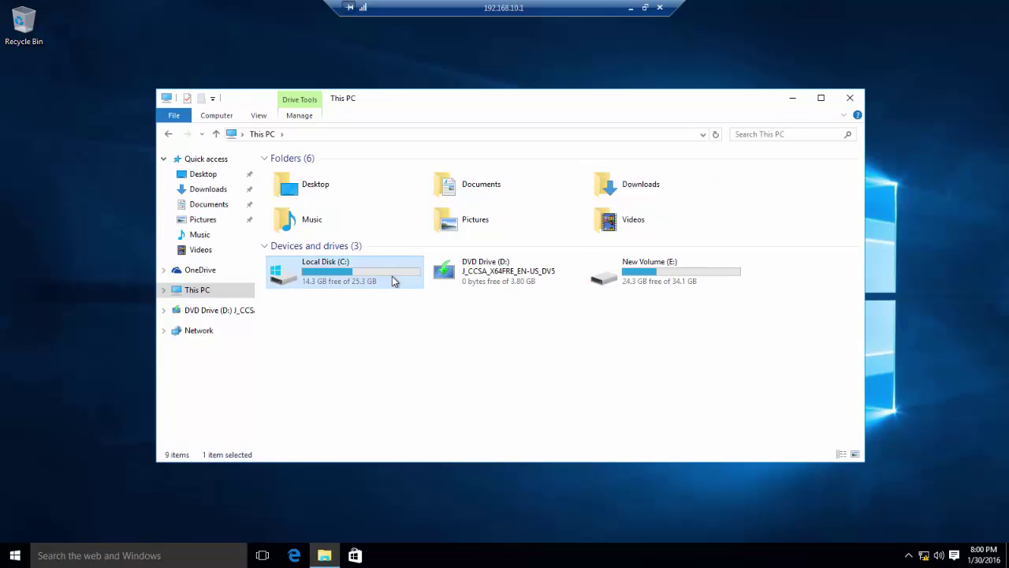
left_click(168, 134)
left_click(850, 98)
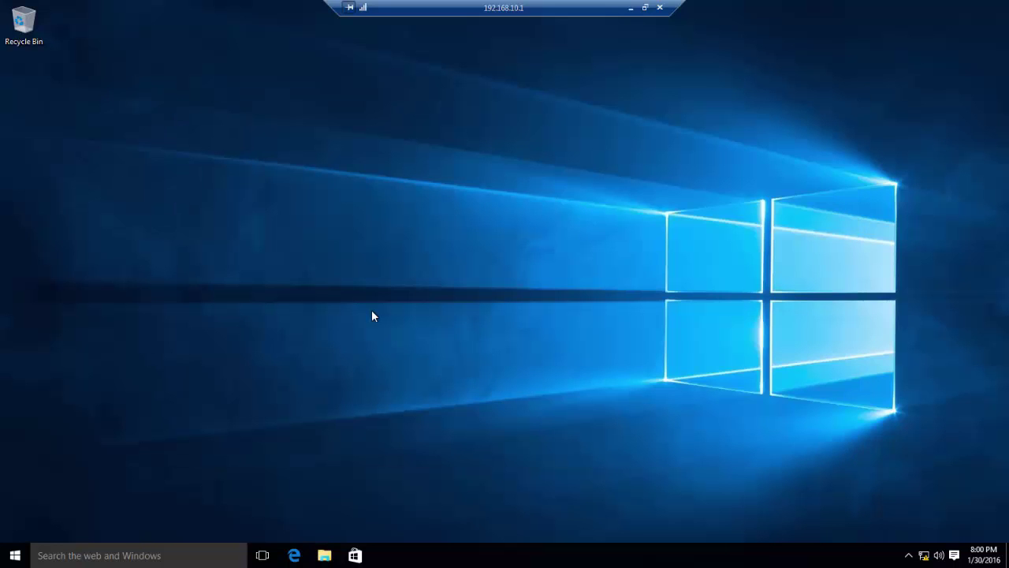
right_click(175, 234)
left_click(220, 273)
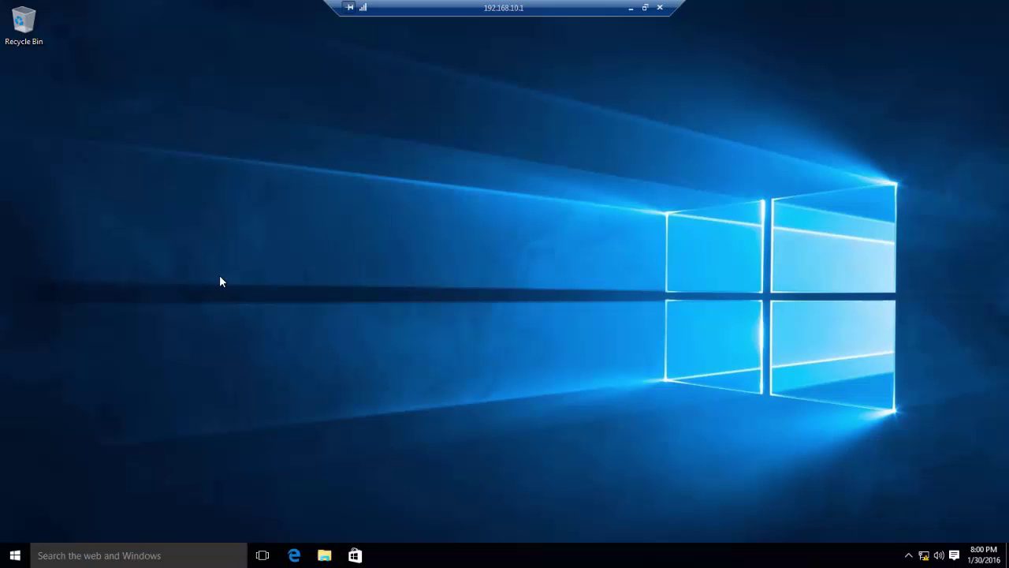